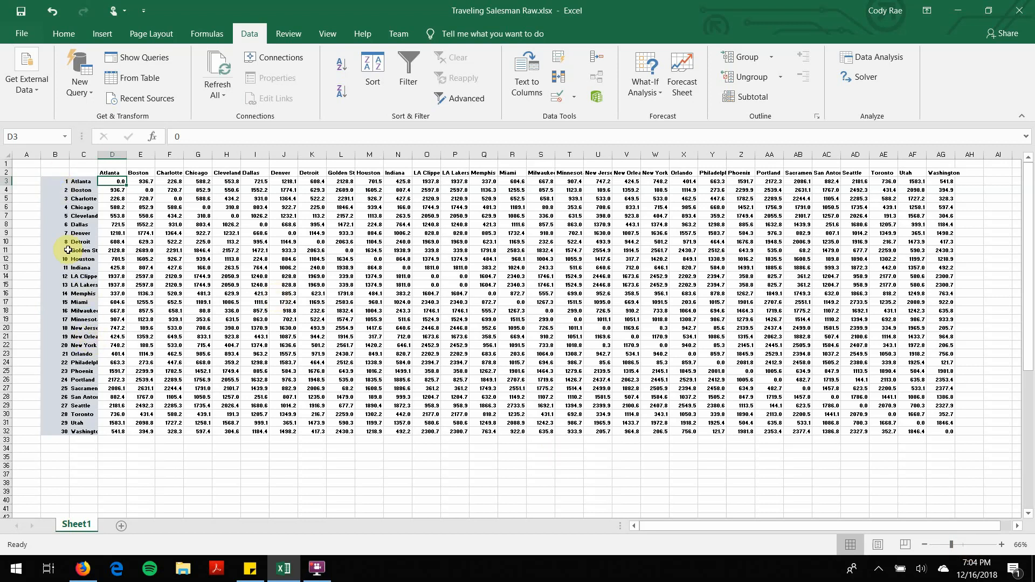
Step: Enter the column headers Name, Stadium, Distances and Stops in cells H35 to K35 below the distance matrix
{"action": "left_click", "coordinate": [963, 546]}
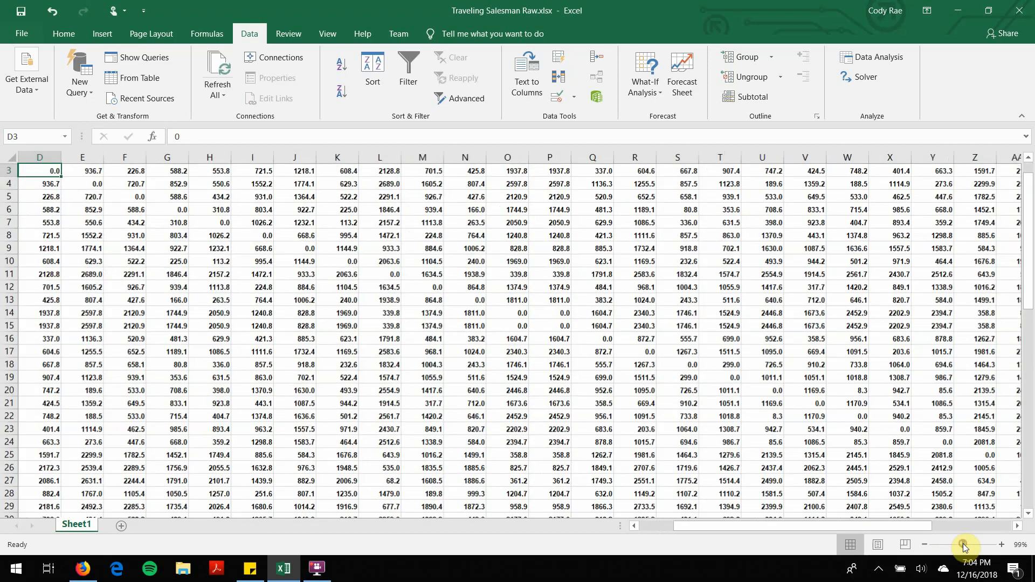
{"action": "scroll", "coordinate": [247, 316], "scroll_direction": "down", "scroll_amount": 8}
{"action": "left_click", "coordinate": [219, 270]}
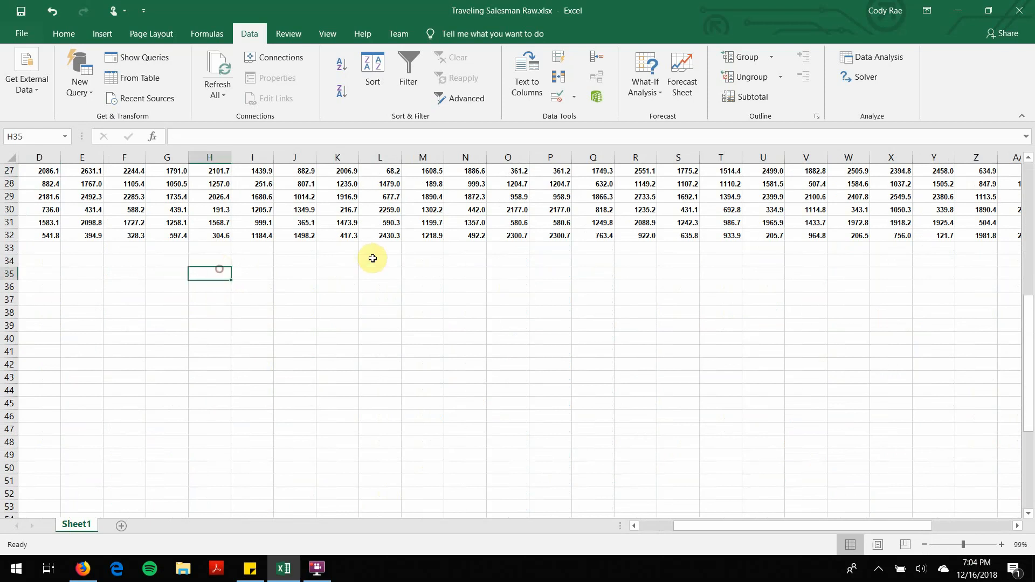
{"action": "type", "text": "Name"}
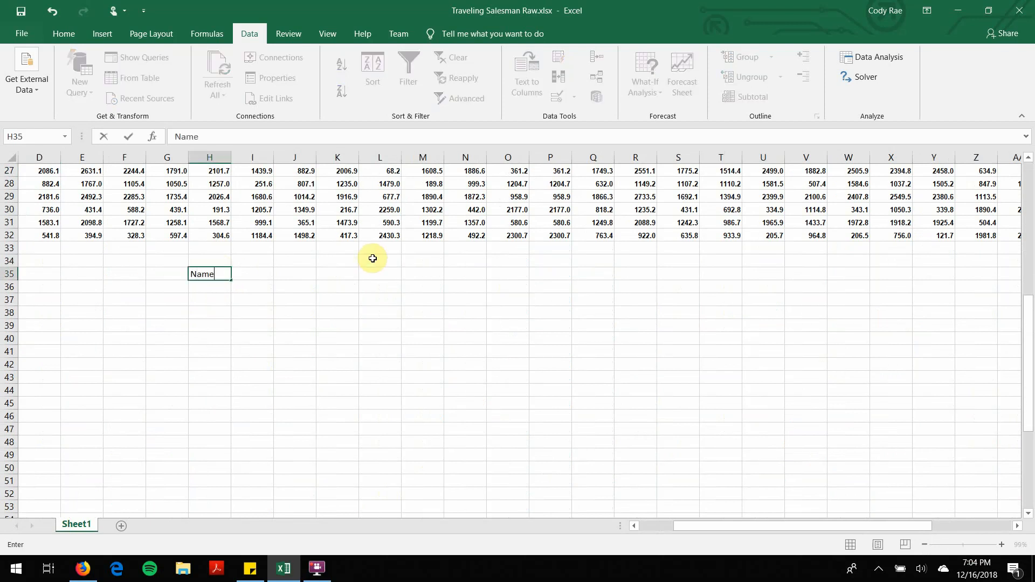
{"action": "key", "text": "Tab"}
{"action": "type", "text": "Dist"}
{"action": "key", "text": "BackSpace"}
{"action": "key", "text": "BackSpace"}
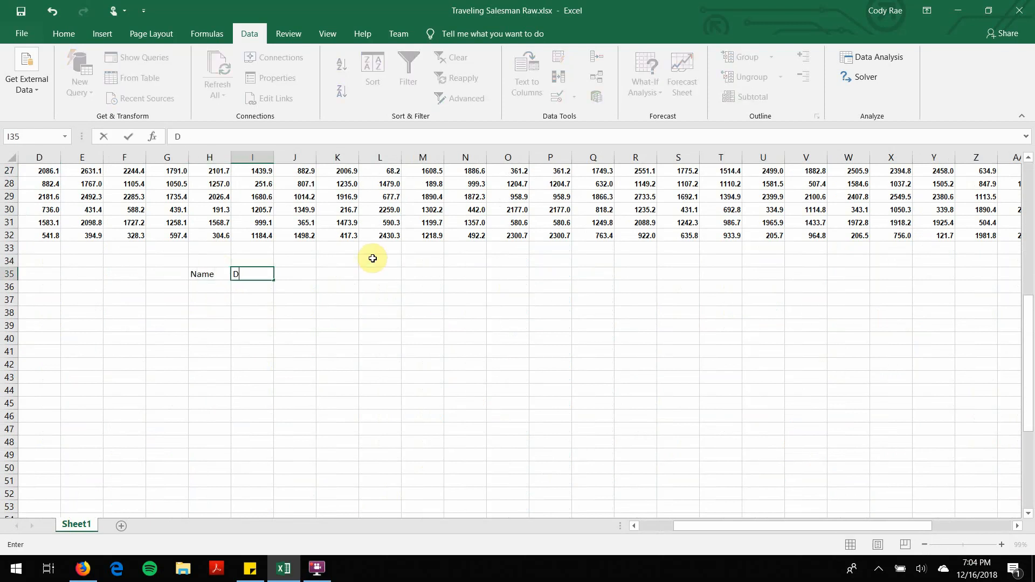
{"action": "type", "text": "Stadium"}
{"action": "key", "text": "Tab"}
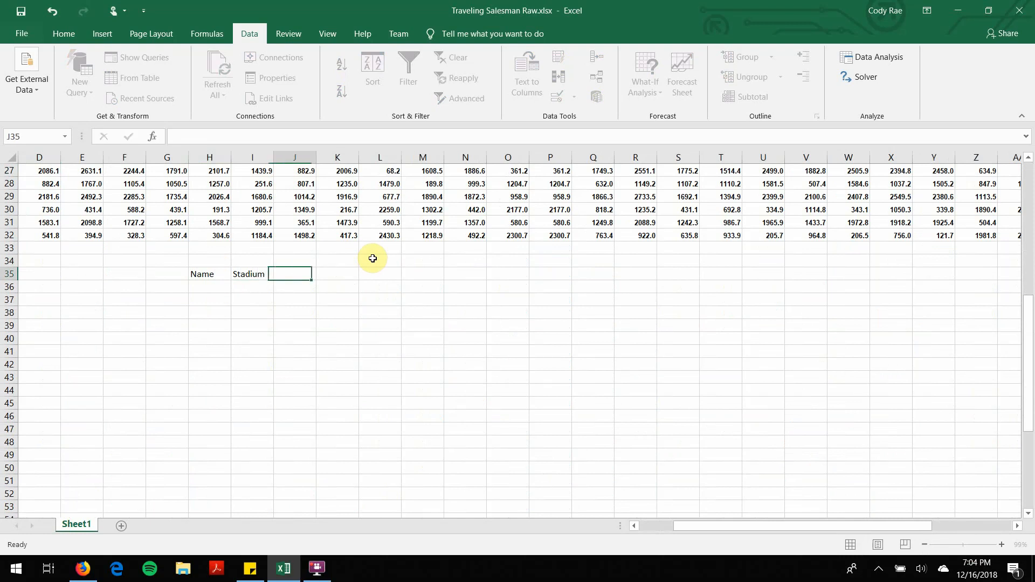
{"action": "type", "text": "Distances"}
{"action": "key", "text": "Tab"}
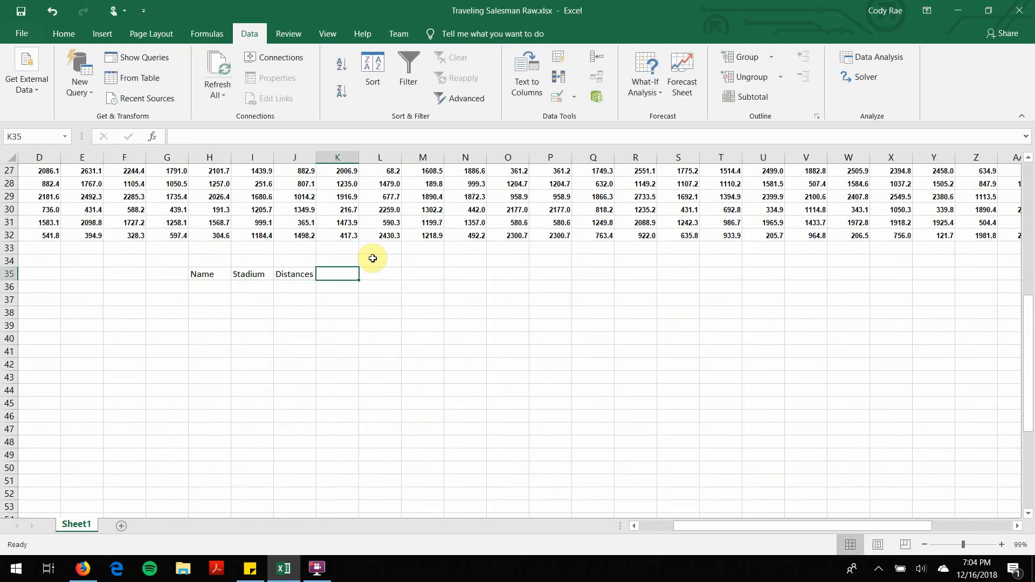
{"action": "type", "text": "Stops"}
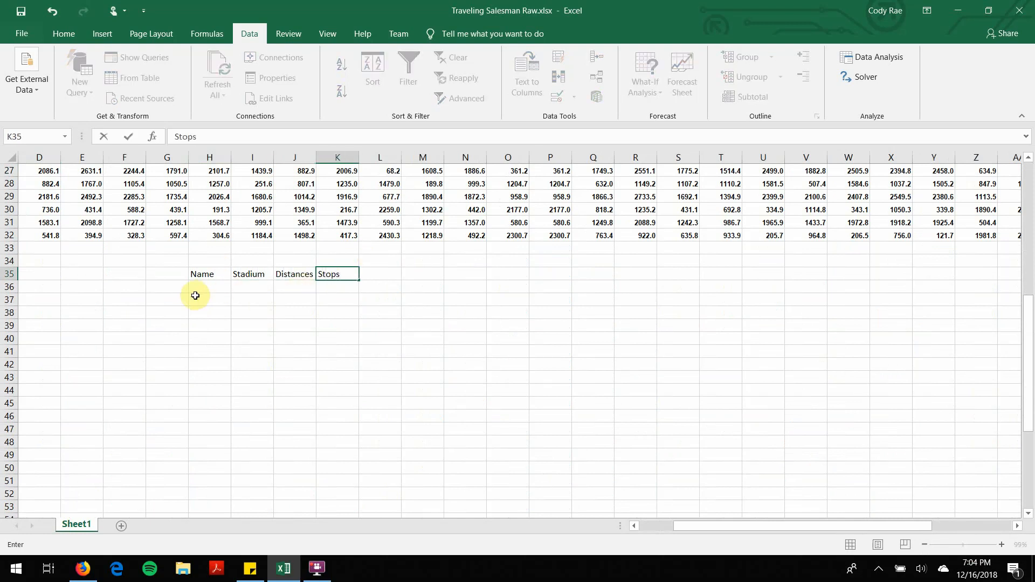
Step: Number the Stadium column sequentially from 1 to 30, starting in I36
{"action": "left_click", "coordinate": [222, 285]}
{"action": "left_click", "coordinate": [258, 287]}
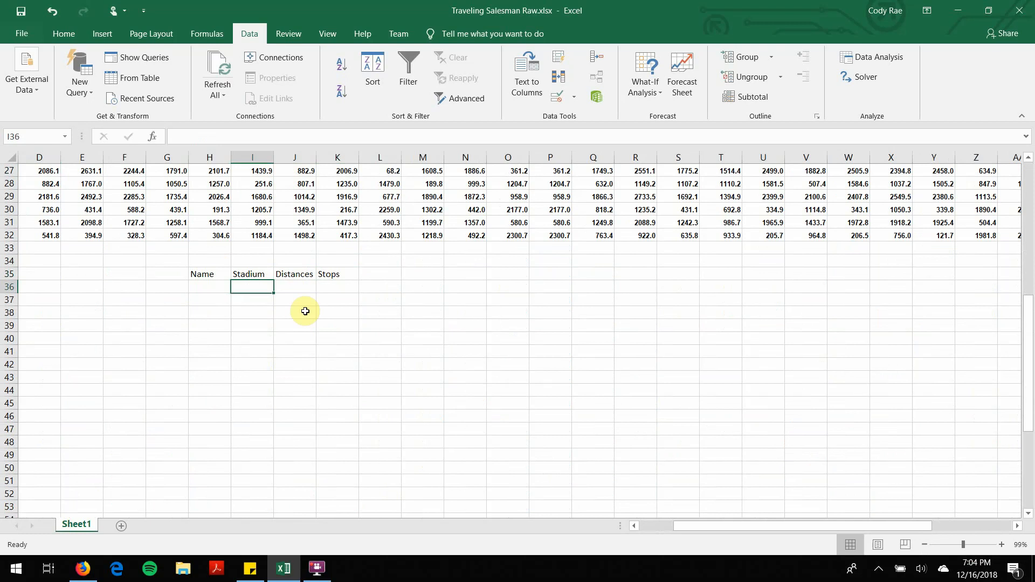
{"action": "type", "text": "1"}
{"action": "key", "text": "Return"}
{"action": "type", "text": "2"}
{"action": "key", "text": "Return"}
{"action": "type", "text": "3"}
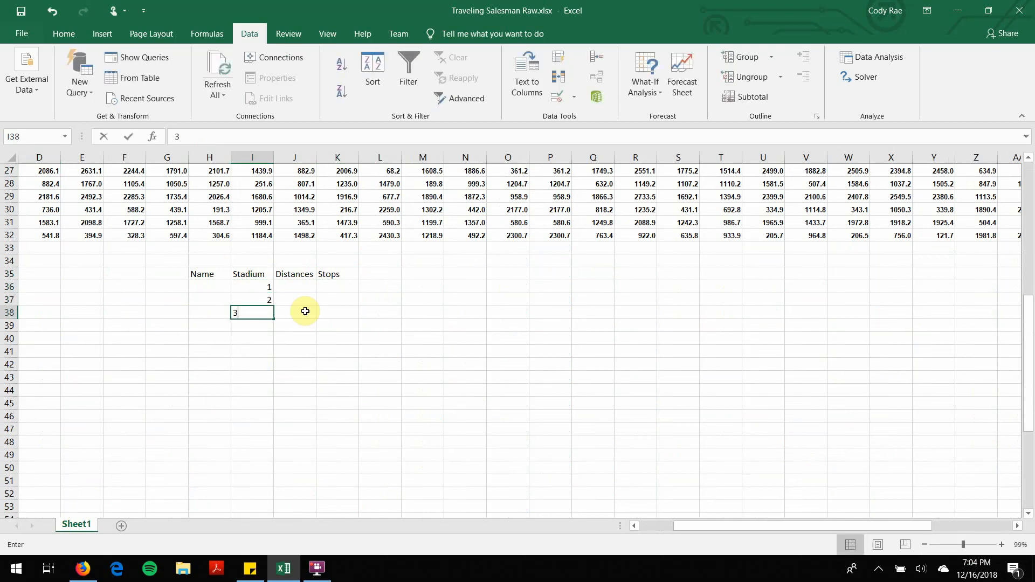
{"action": "left_click", "coordinate": [198, 351]}
{"action": "left_click_drag", "start_coordinate": [259, 286], "coordinate": [253, 509]}
Step: Copy the stadium numbers 1 to 30 into the Stops column, starting at K36
{"action": "scroll", "coordinate": [335, 324], "scroll_direction": "up", "scroll_amount": 6}
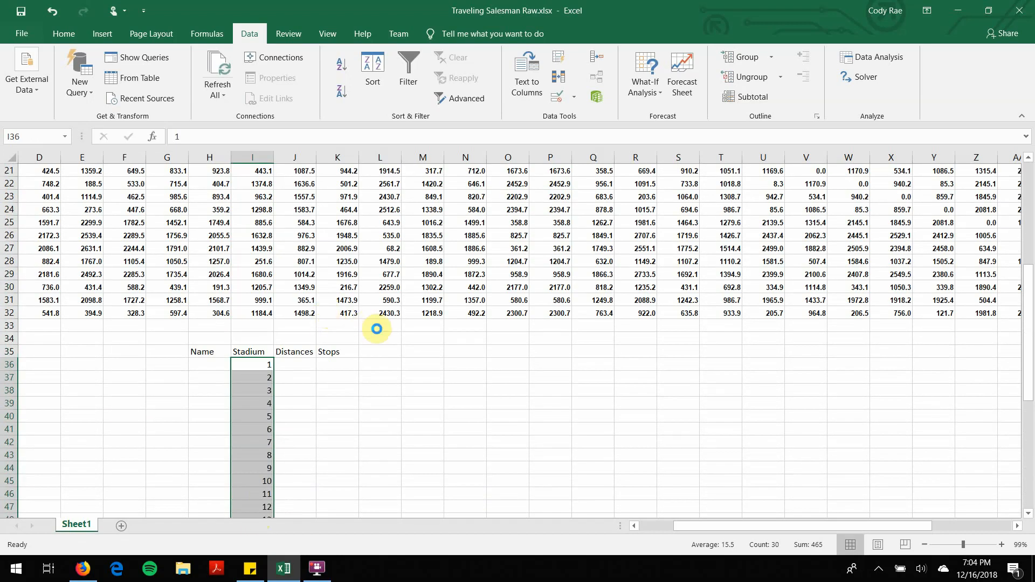
{"action": "key", "text": "ctrl+c"}
{"action": "left_click", "coordinate": [339, 363]}
{"action": "key", "text": "ctrl+v"}
{"action": "left_click", "coordinate": [450, 427]}
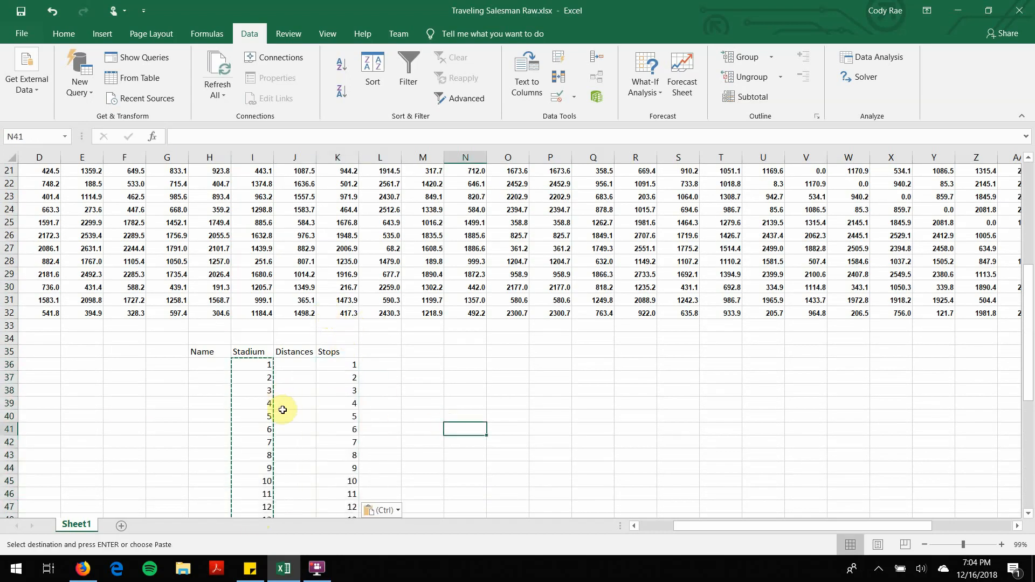
{"action": "key", "text": "Escape"}
Step: Enter the formula =VLOOKUP(I36,$B$3:$C$32,2) in H36 to look up the stadium's name
{"action": "left_click", "coordinate": [209, 364]}
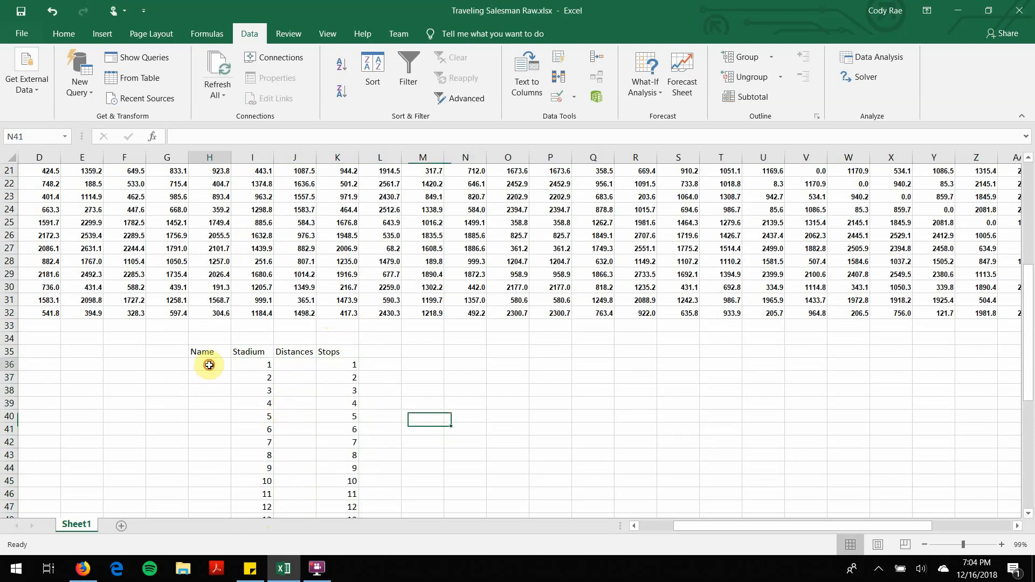
{"action": "type", "text": "=Vlo"}
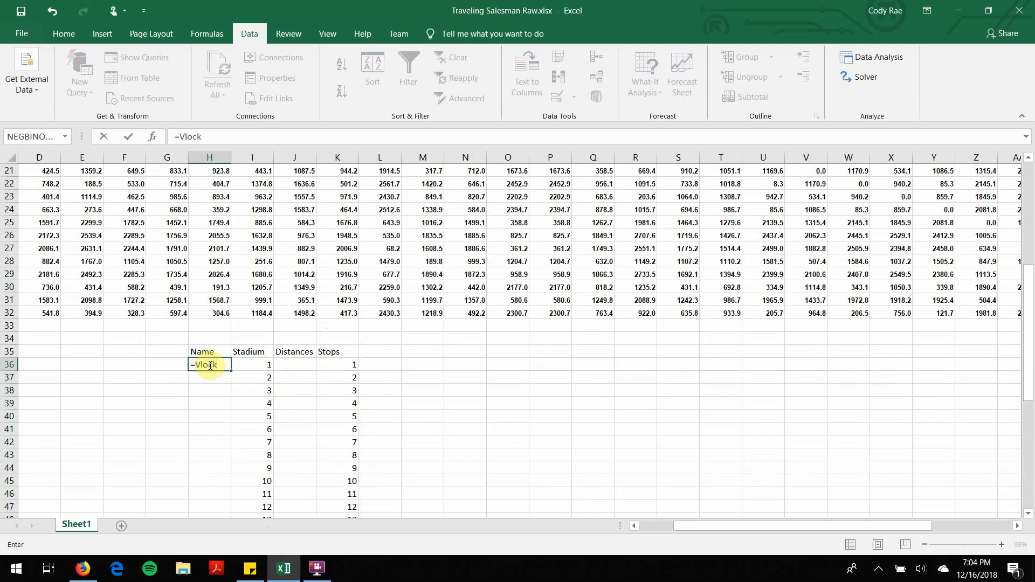
{"action": "type", "text": "o"}
{"action": "key", "text": "Tab"}
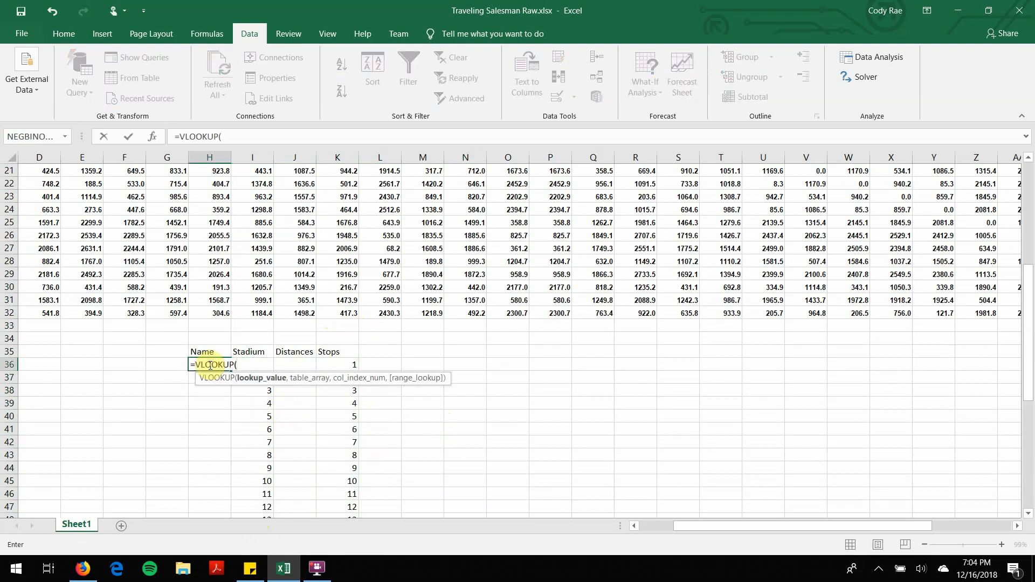
{"action": "type", "text": "I"}
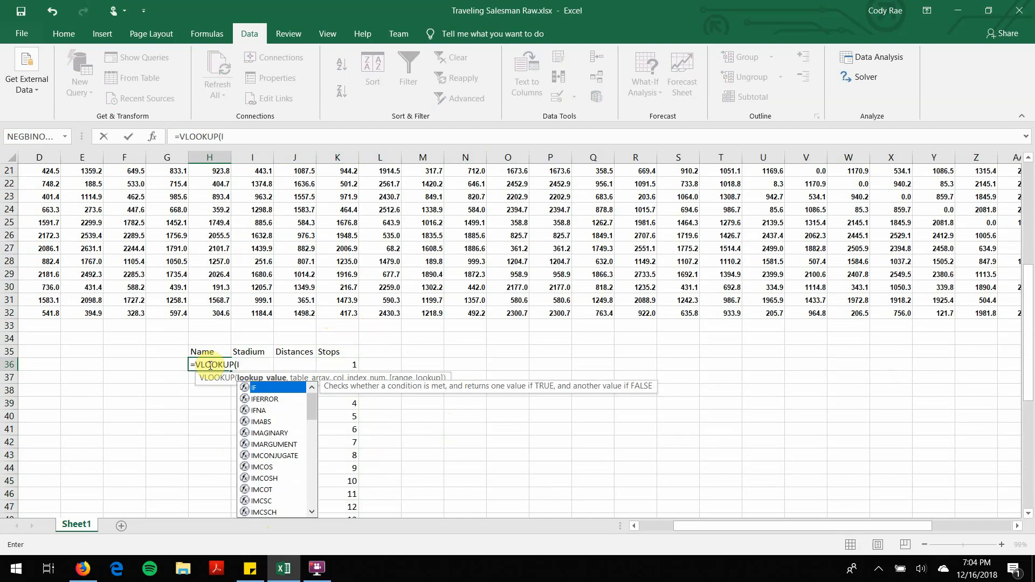
{"action": "type", "text": "36,"}
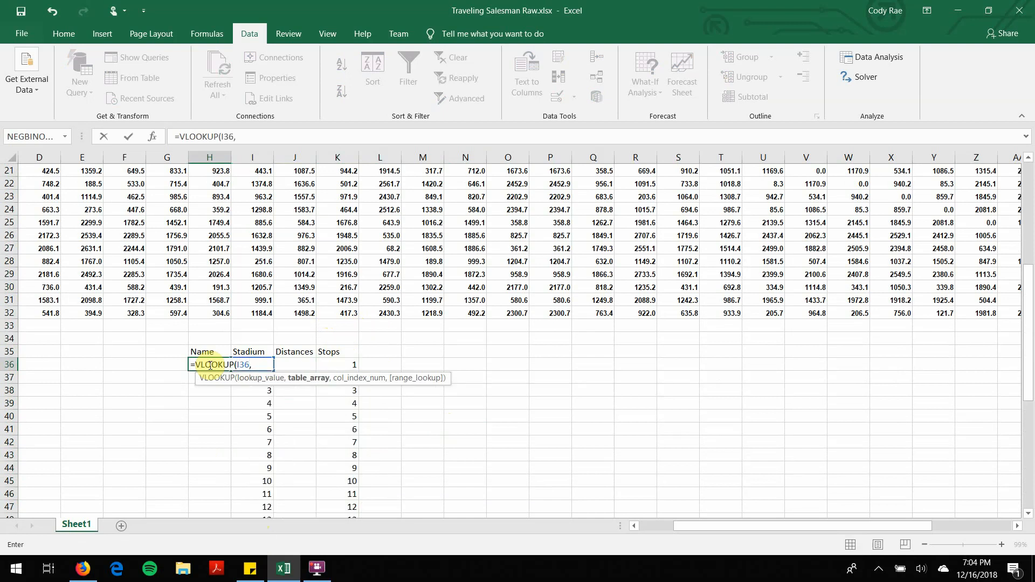
{"action": "scroll", "coordinate": [81, 372], "scroll_direction": "up", "scroll_amount": 5}
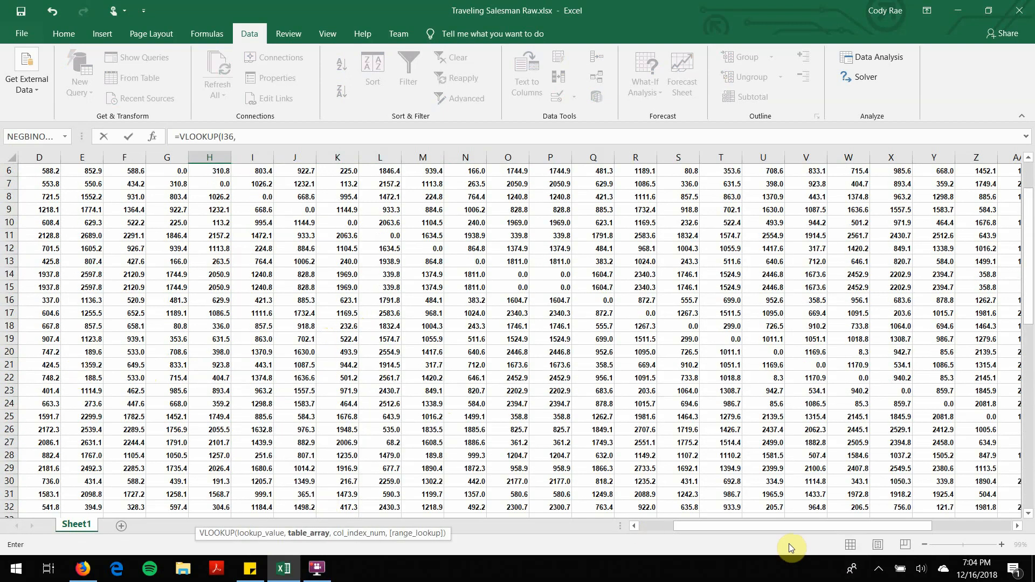
{"action": "left_click_drag", "start_coordinate": [781, 527], "coordinate": [741, 527]}
{"action": "scroll", "coordinate": [111, 264], "scroll_direction": "up", "scroll_amount": 2}
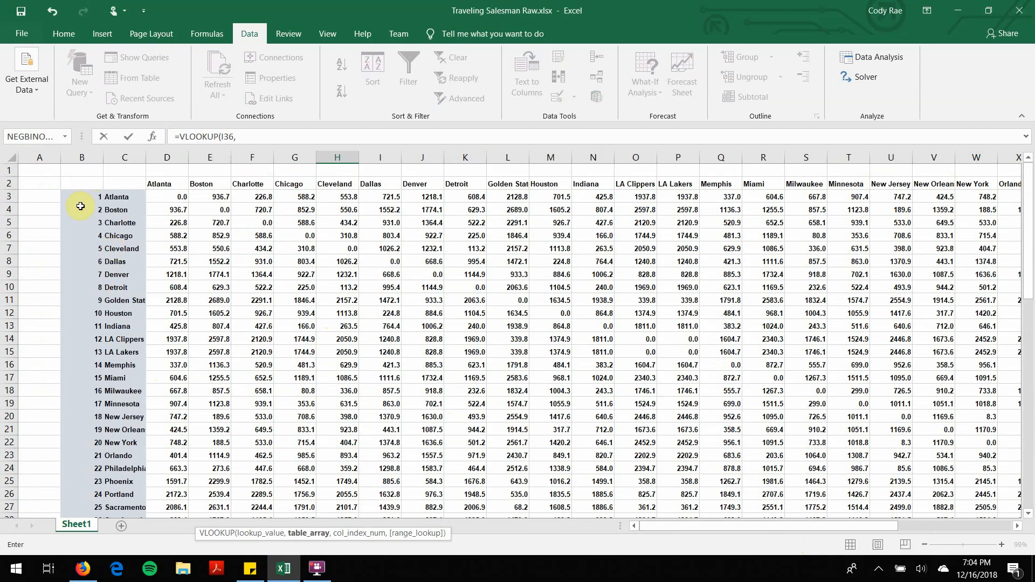
{"action": "left_click_drag", "start_coordinate": [78, 192], "coordinate": [415, 431]}
{"action": "scroll", "coordinate": [426, 431], "scroll_direction": "down", "scroll_amount": 3}
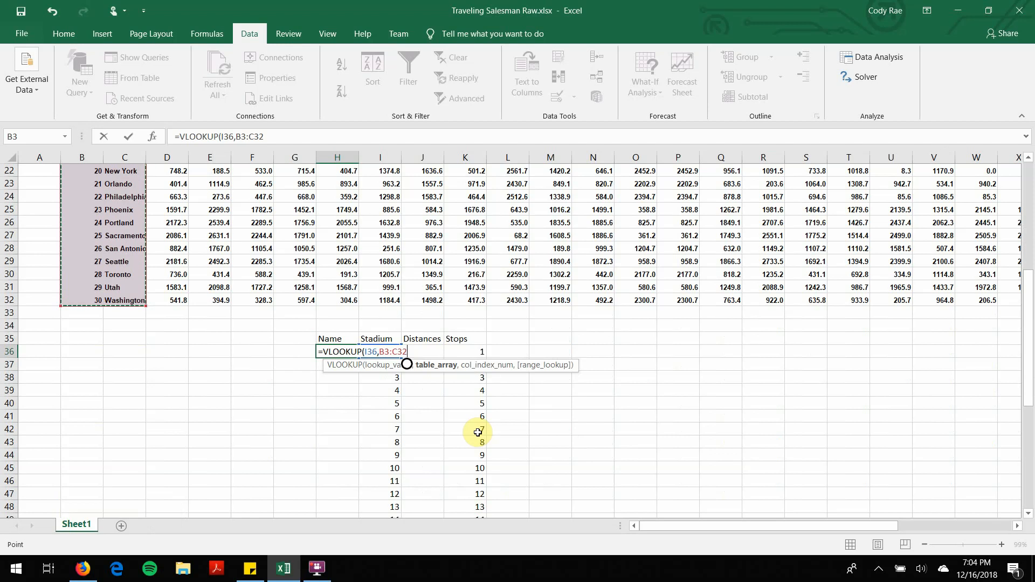
{"action": "key", "text": "F4"}
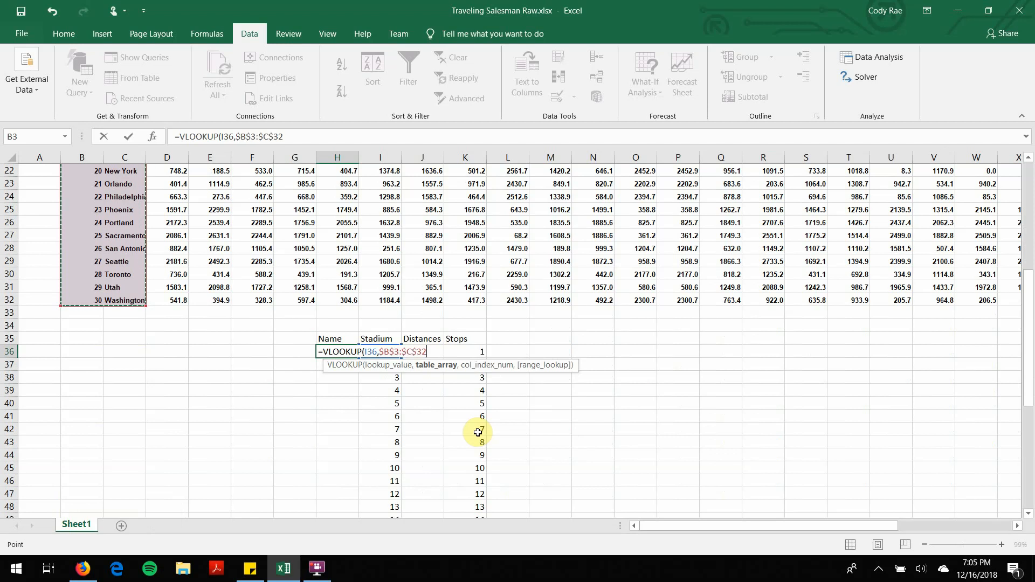
{"action": "type", "text": ","}
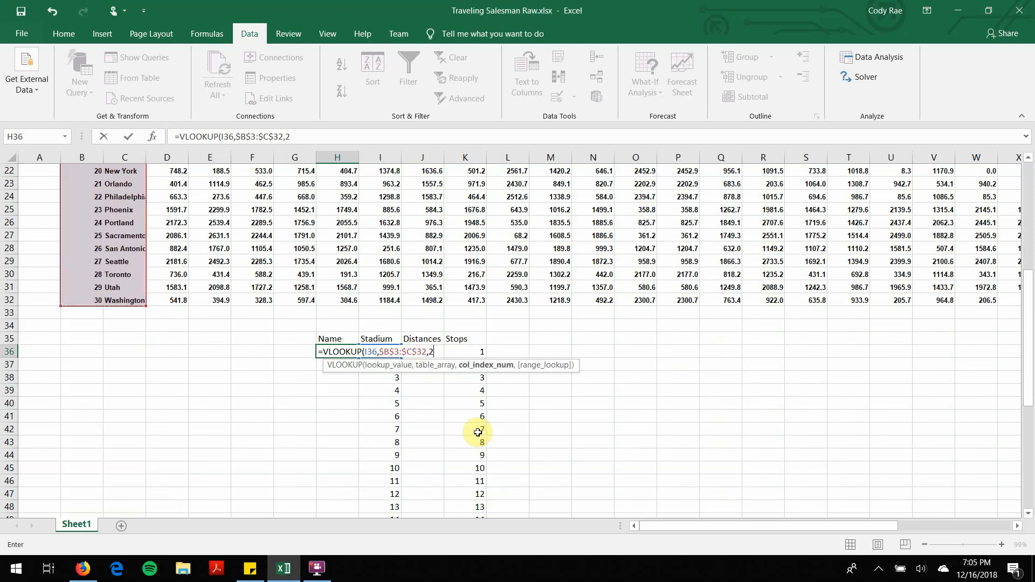
{"action": "type", "text": "2)"}
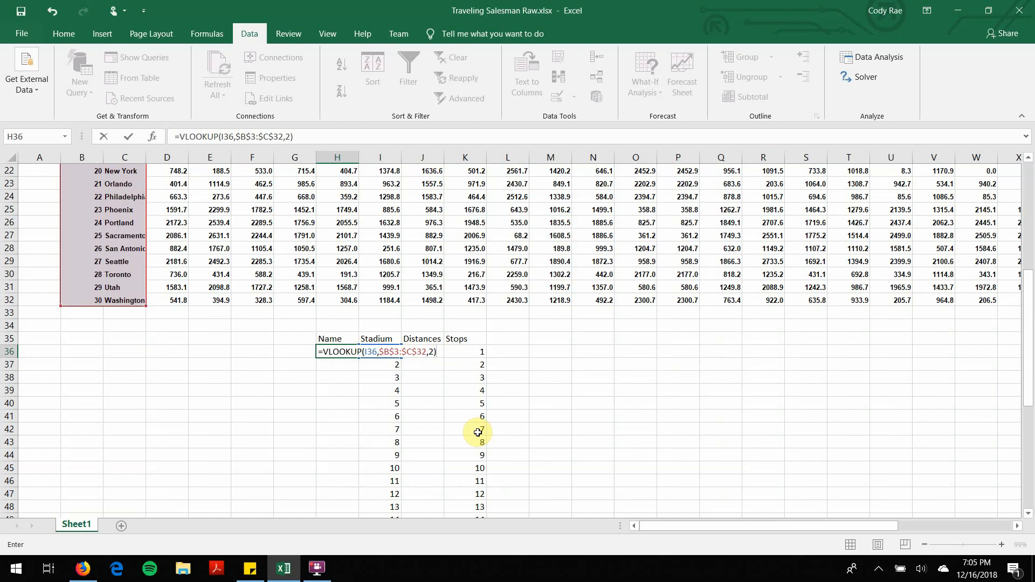
{"action": "key", "text": "Return"}
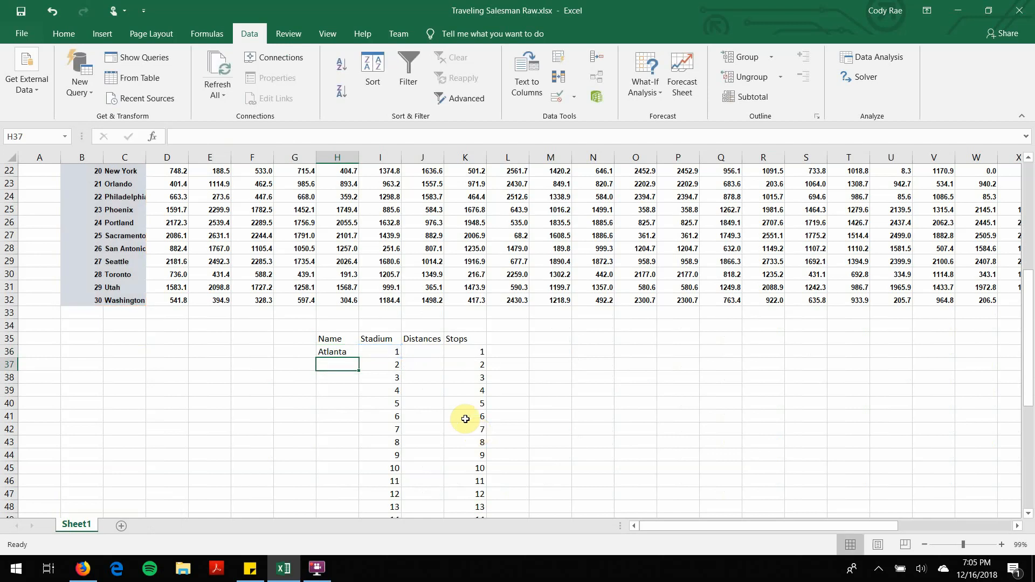
Step: Fill the name lookup down through H66 and enter 27 as the stadium number in I66
{"action": "left_click", "coordinate": [349, 351]}
{"action": "left_click_drag", "start_coordinate": [359, 357], "coordinate": [353, 499]}
{"action": "left_click", "coordinate": [381, 493]}
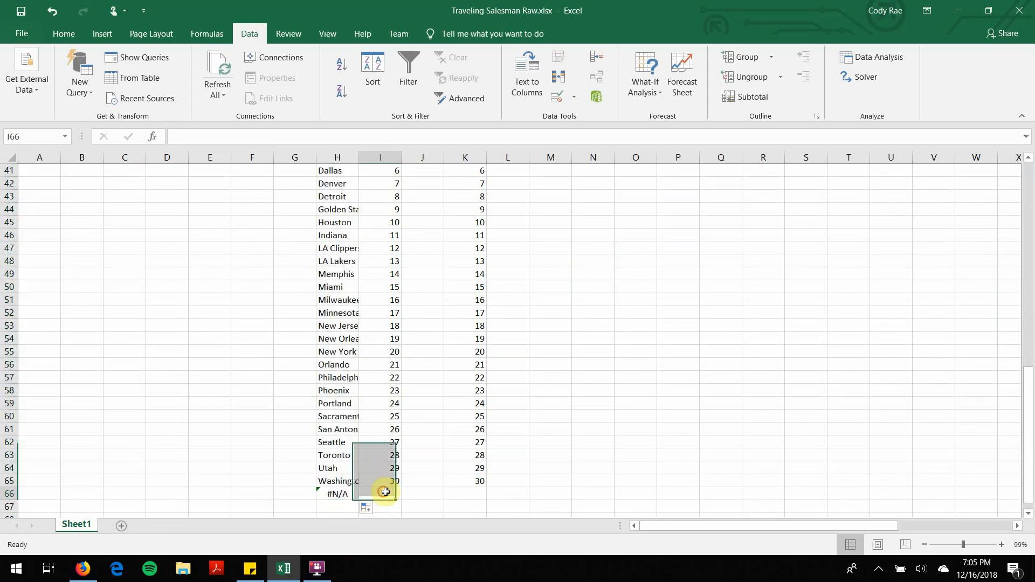
{"action": "type", "text": "27"}
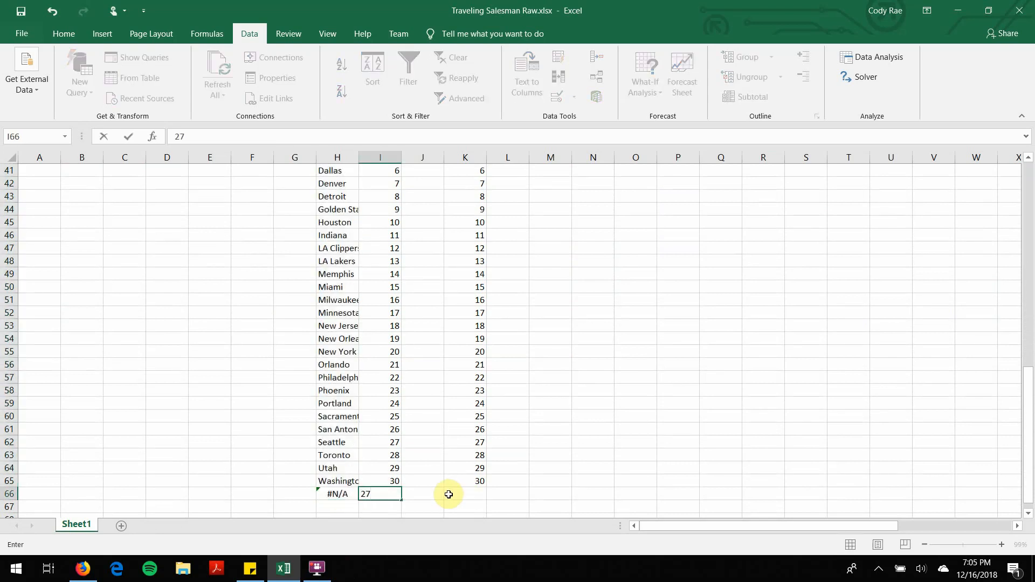
{"action": "left_click", "coordinate": [575, 466]}
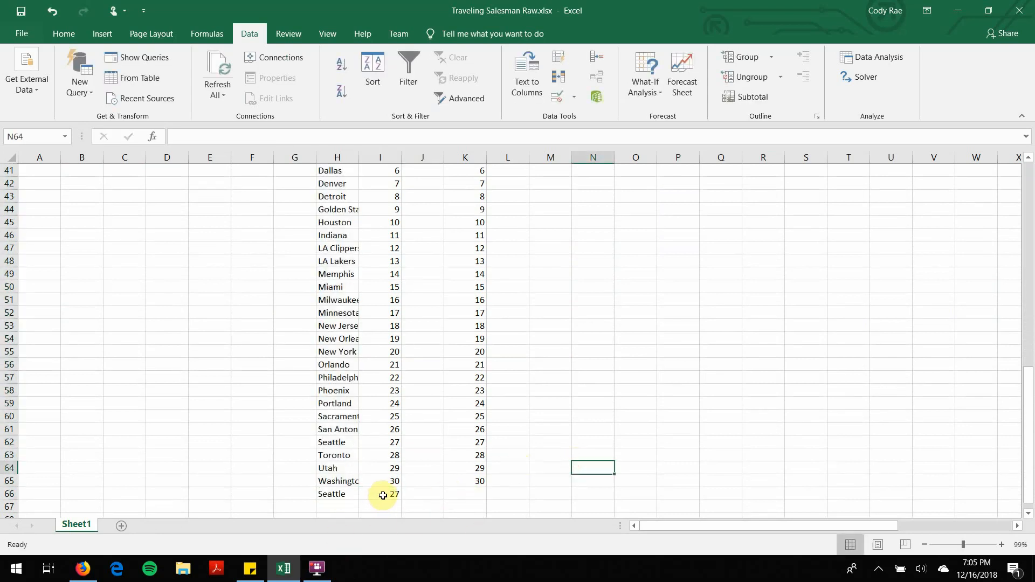
{"action": "scroll", "coordinate": [419, 406], "scroll_direction": "up", "scroll_amount": 4}
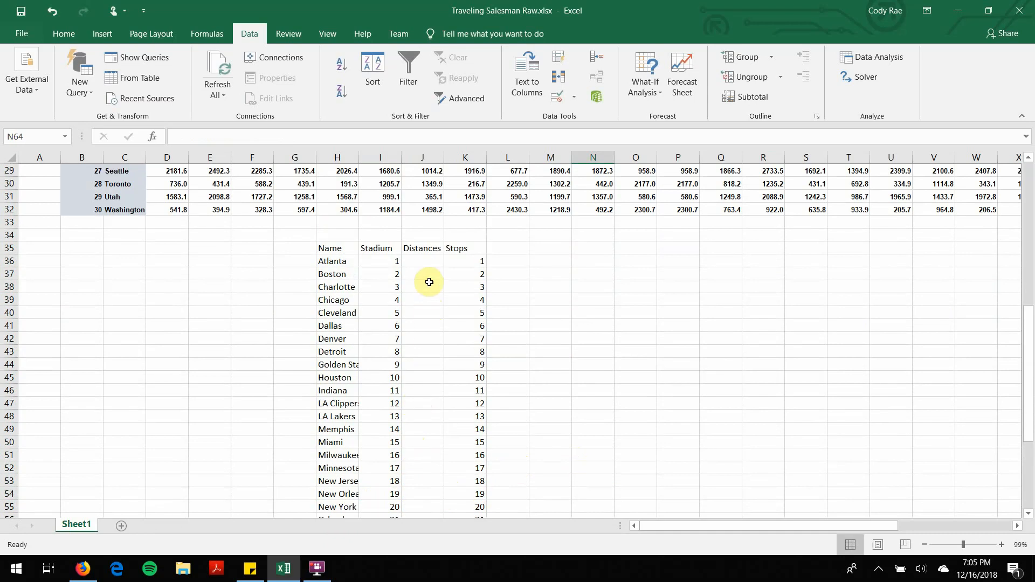
{"action": "left_click", "coordinate": [429, 264]}
{"action": "type", "text": "=index"}
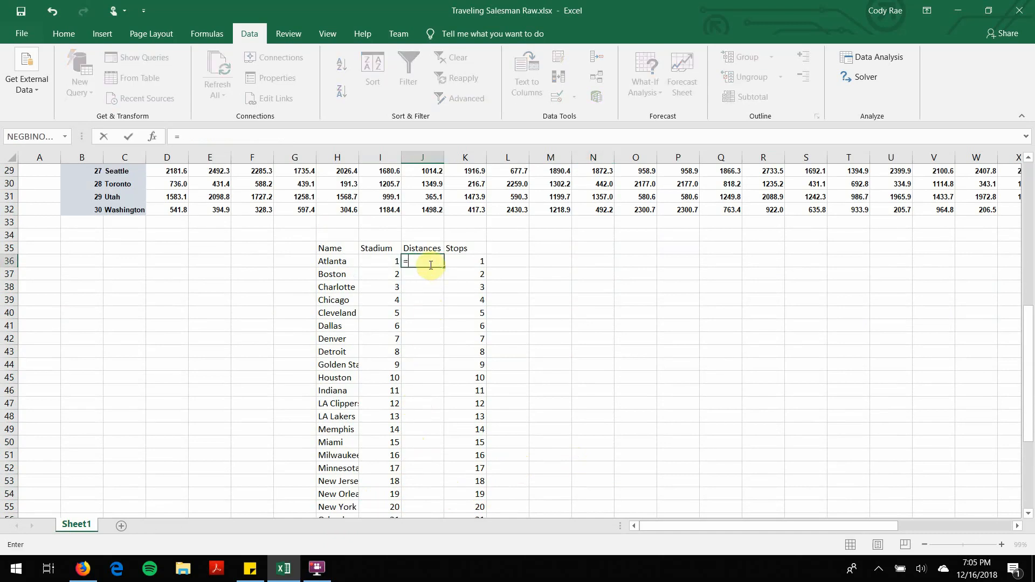
{"action": "key", "text": "Tab"}
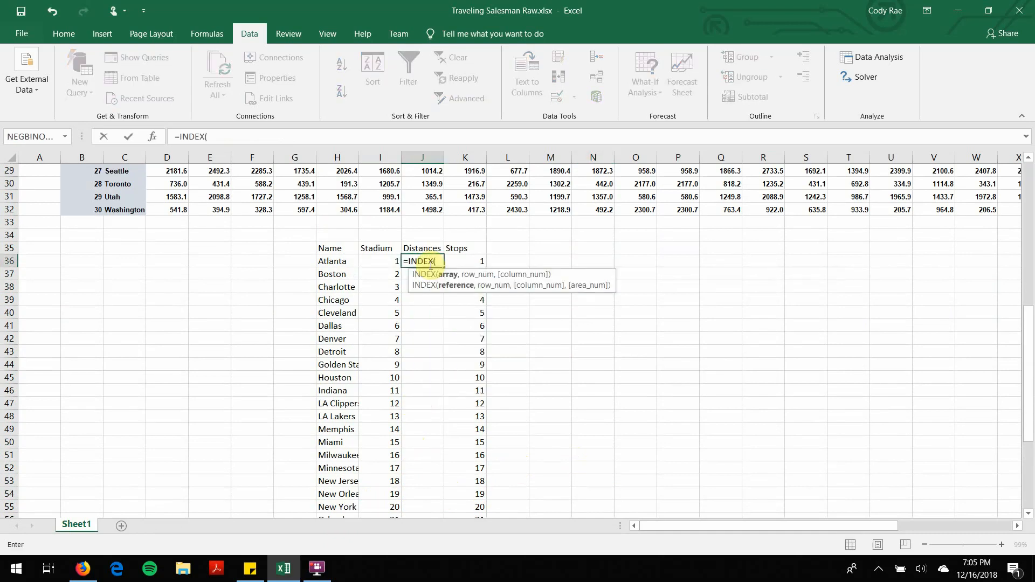
{"action": "scroll", "coordinate": [826, 366], "scroll_direction": "up", "scroll_amount": 3}
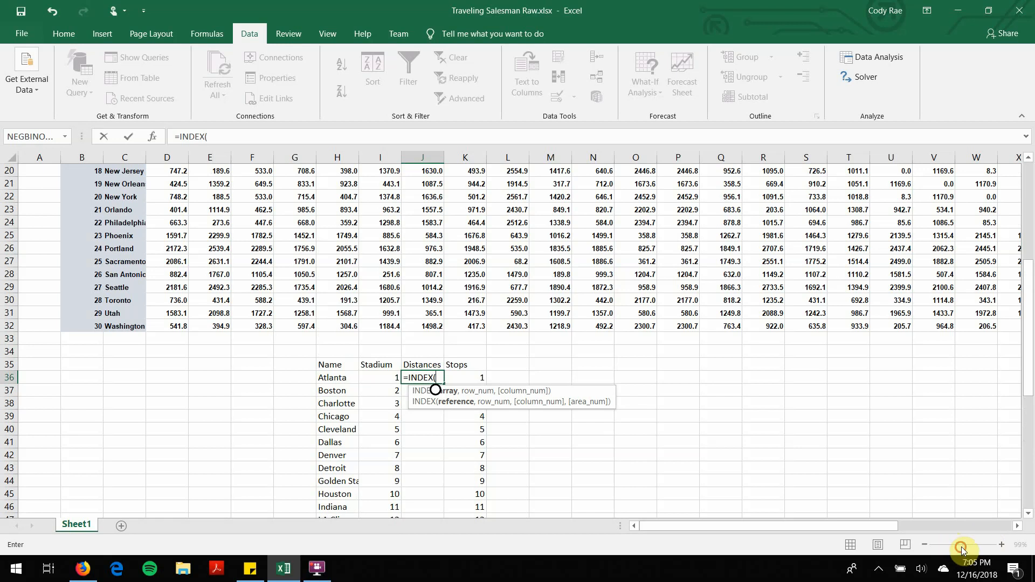
{"action": "key", "text": "Escape"}
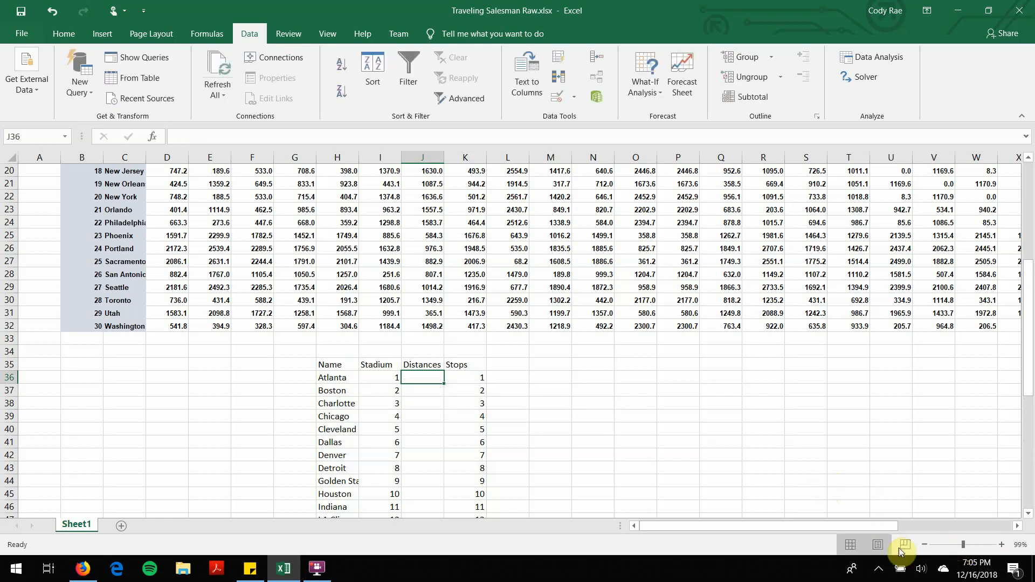
Step: Enter the formula =INDEX($D$3:$AG$32,I37,I36) in J36 to look up the distance between consecutive stadiums
{"action": "left_click", "coordinate": [953, 542]}
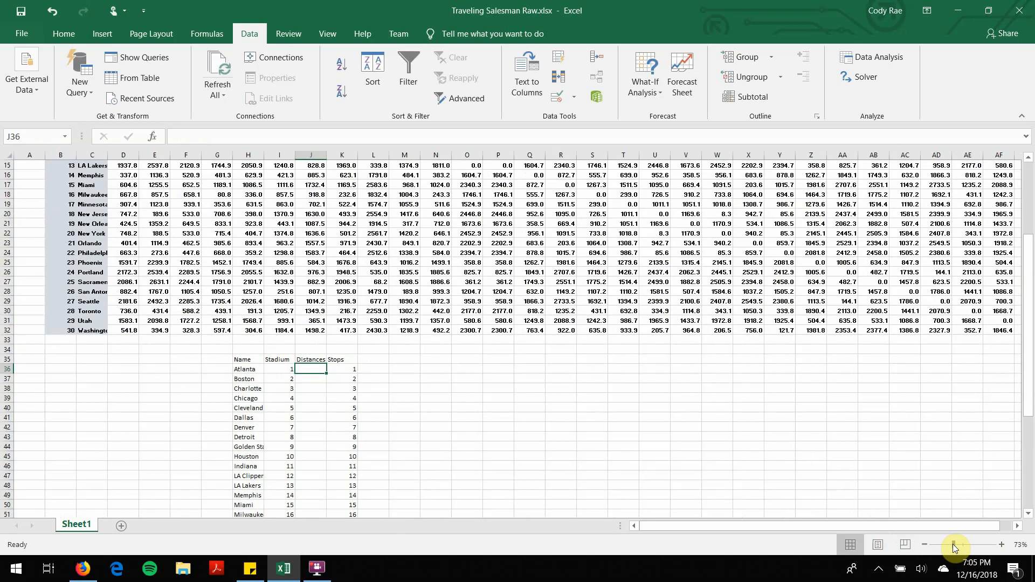
{"action": "left_click", "coordinate": [952, 544]}
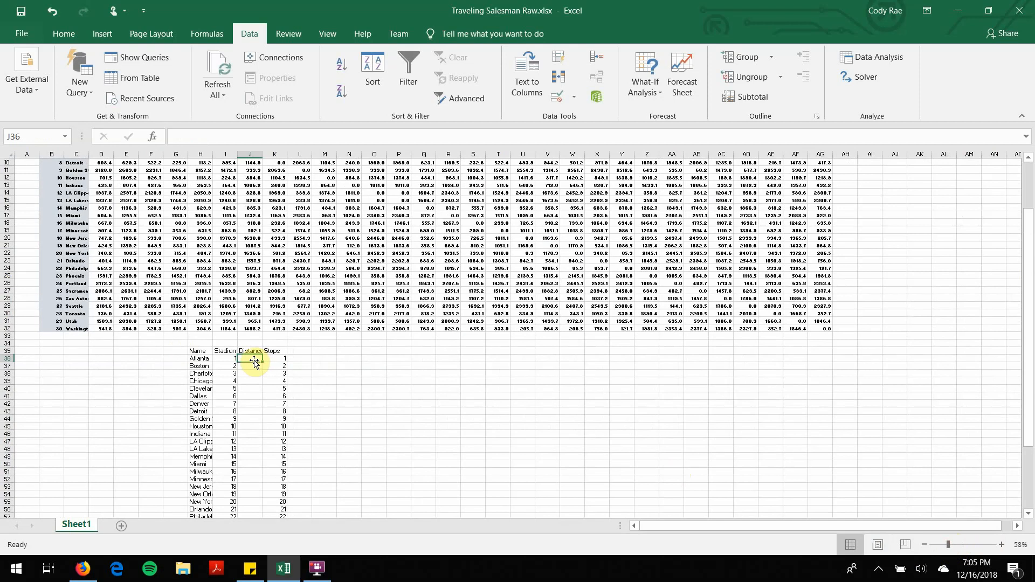
{"action": "type", "text": "="}
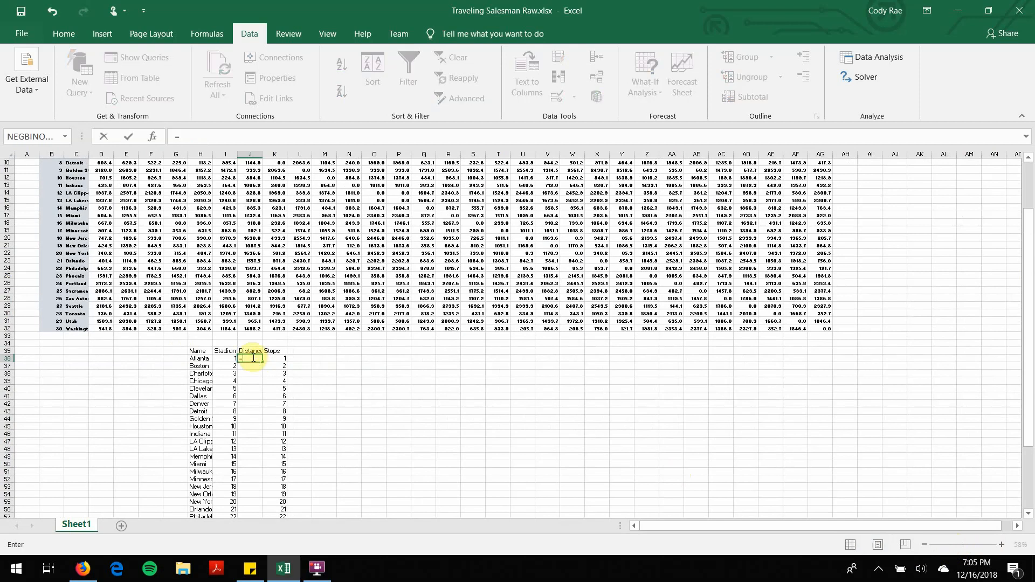
{"action": "type", "text": "Index("}
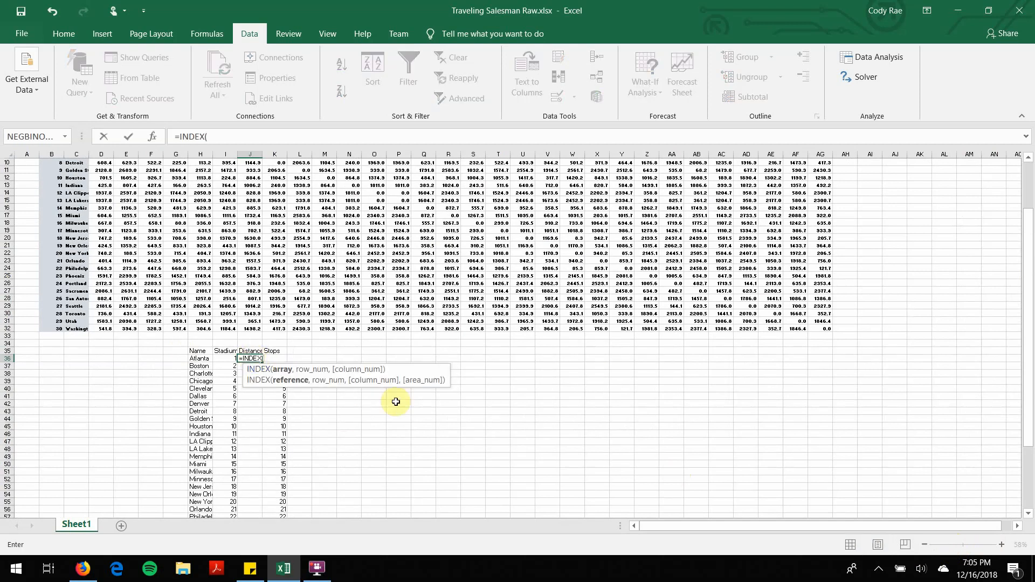
{"action": "left_click_drag", "start_coordinate": [797, 328], "coordinate": [825, 327]}
{"action": "left_click_drag", "start_coordinate": [621, 264], "coordinate": [102, 172]}
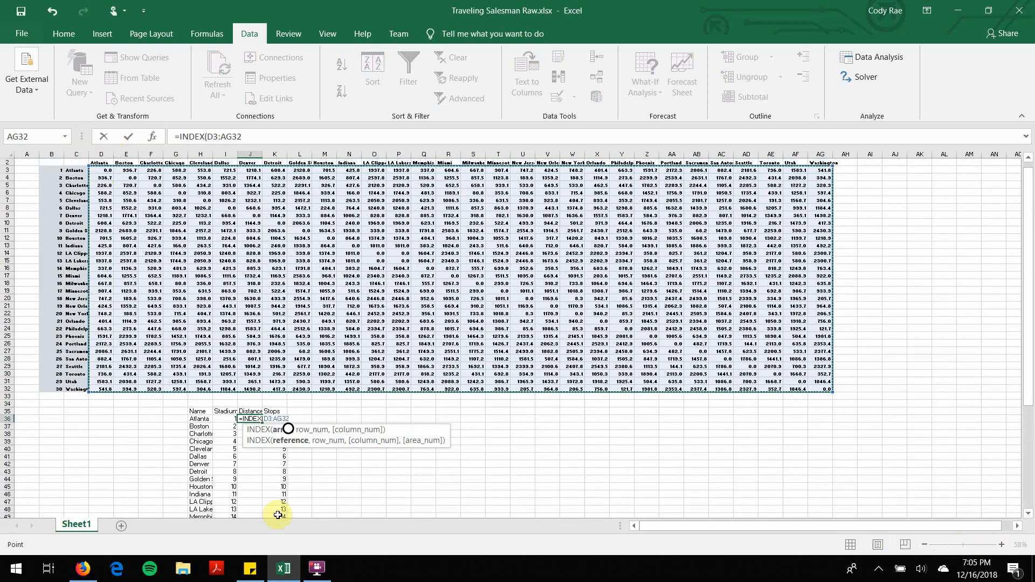
{"action": "key", "text": "F4"}
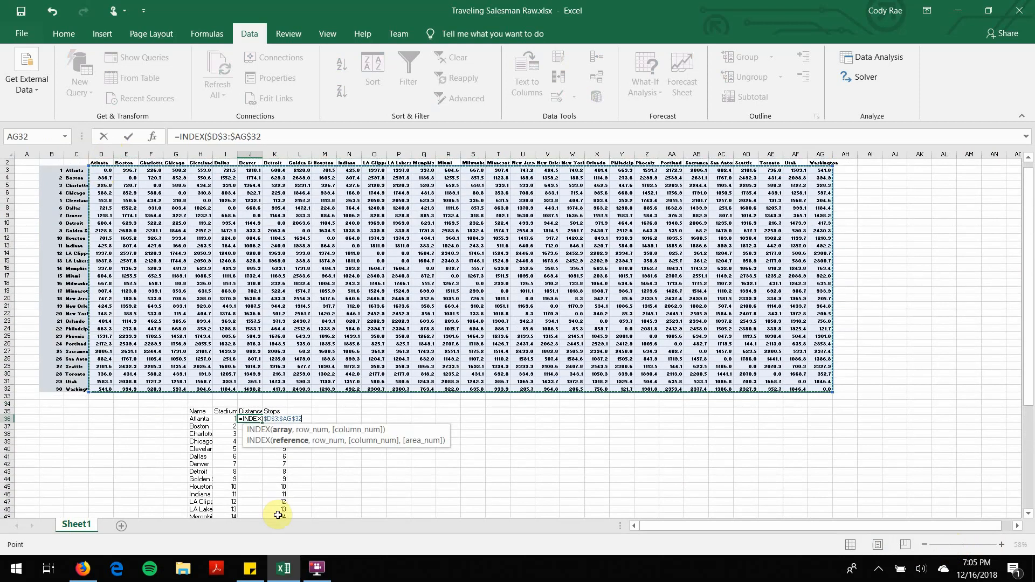
{"action": "type", "text": ","}
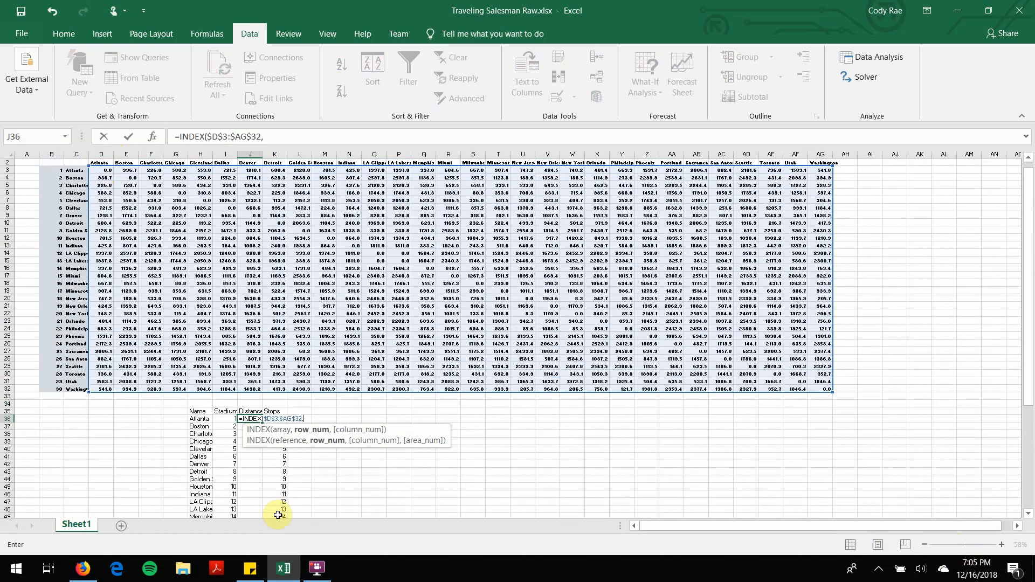
{"action": "left_click", "coordinate": [224, 426]}
{"action": "type", "text": ","}
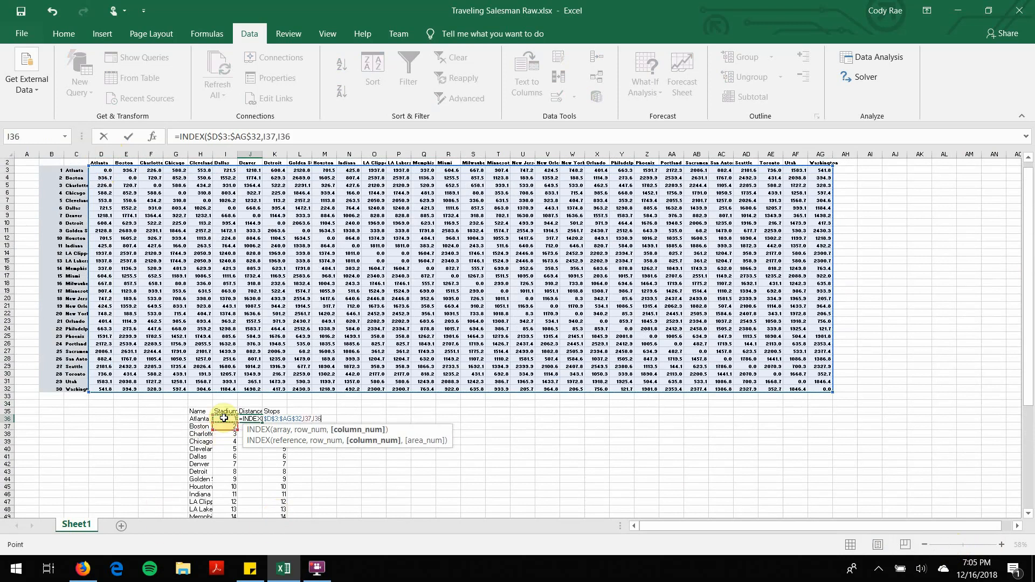
{"action": "key", "text": "Return"}
Step: Fill the distance formula down from J36 through J65 and check which stadium cells the last row refers to
{"action": "scroll", "coordinate": [821, 361], "scroll_direction": "down", "scroll_amount": 3}
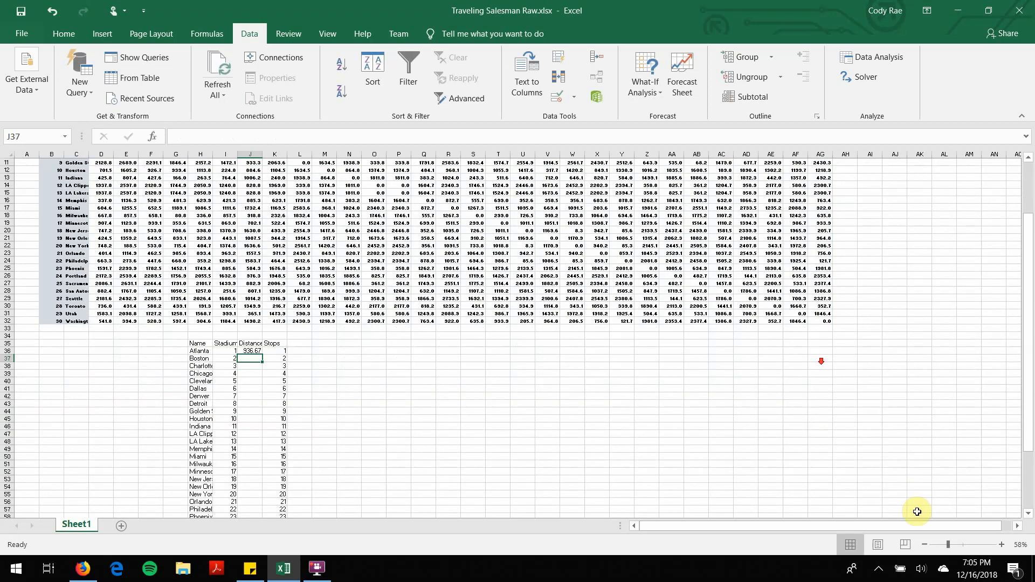
{"action": "left_click", "coordinate": [965, 544]}
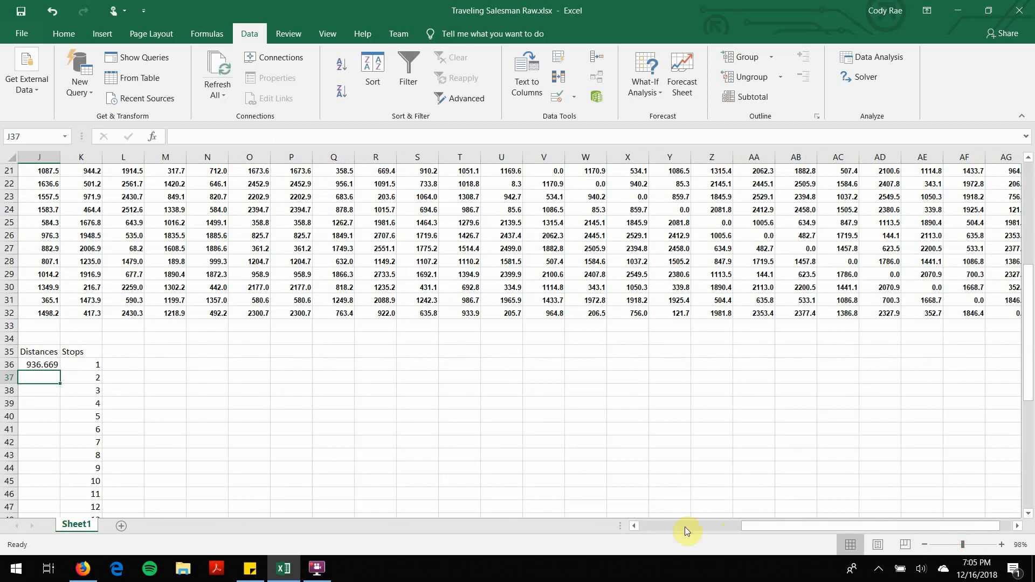
{"action": "left_click_drag", "start_coordinate": [744, 526], "coordinate": [682, 519]}
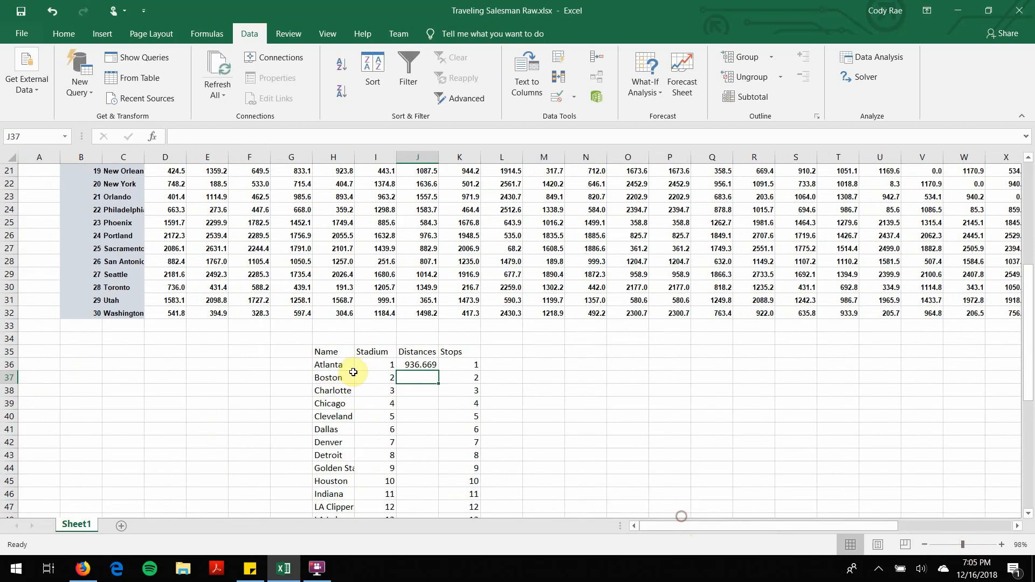
{"action": "left_click", "coordinate": [409, 363]}
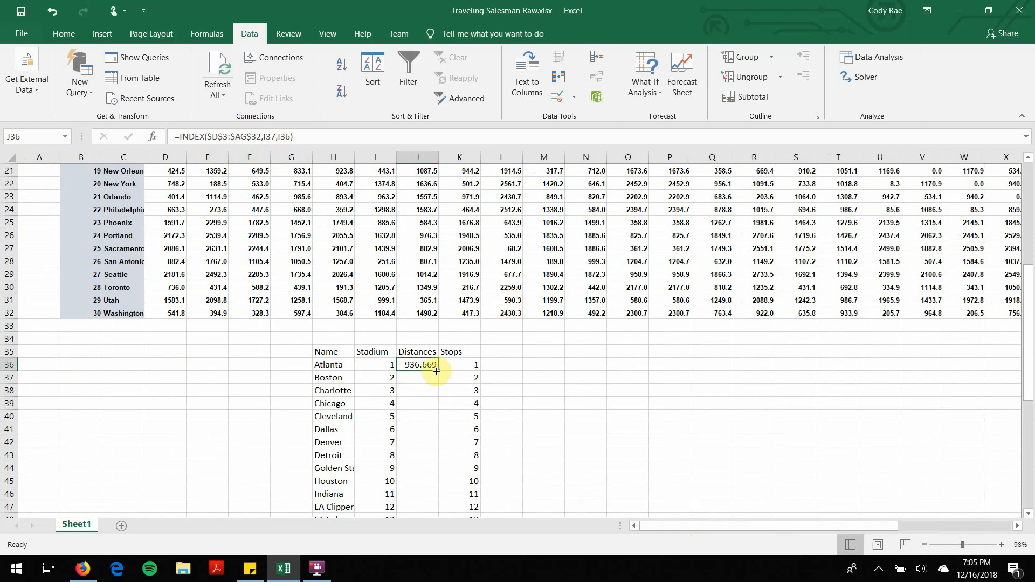
{"action": "left_click_drag", "start_coordinate": [436, 371], "coordinate": [430, 487]}
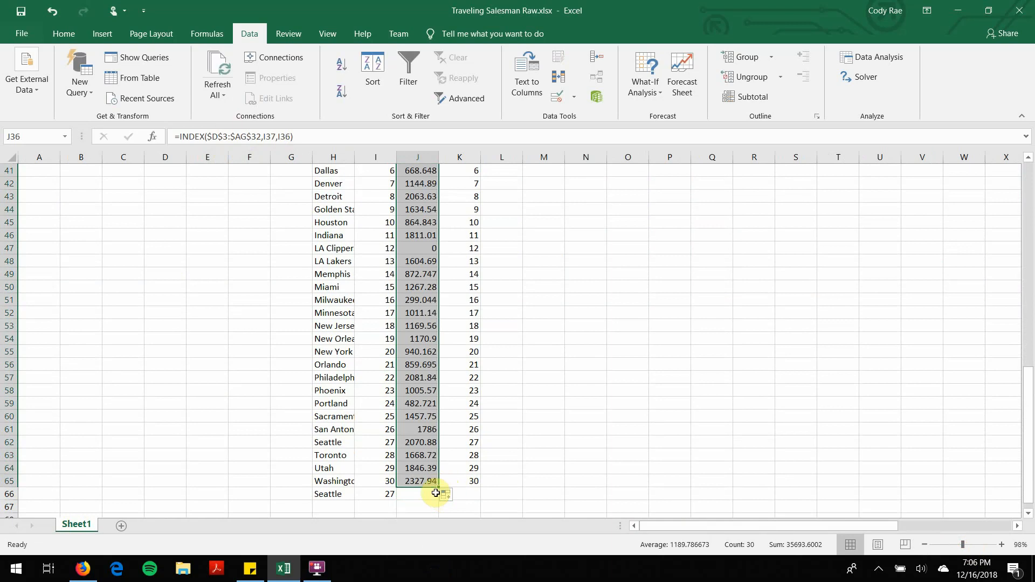
{"action": "left_click", "coordinate": [411, 494]}
{"action": "left_click", "coordinate": [422, 481]}
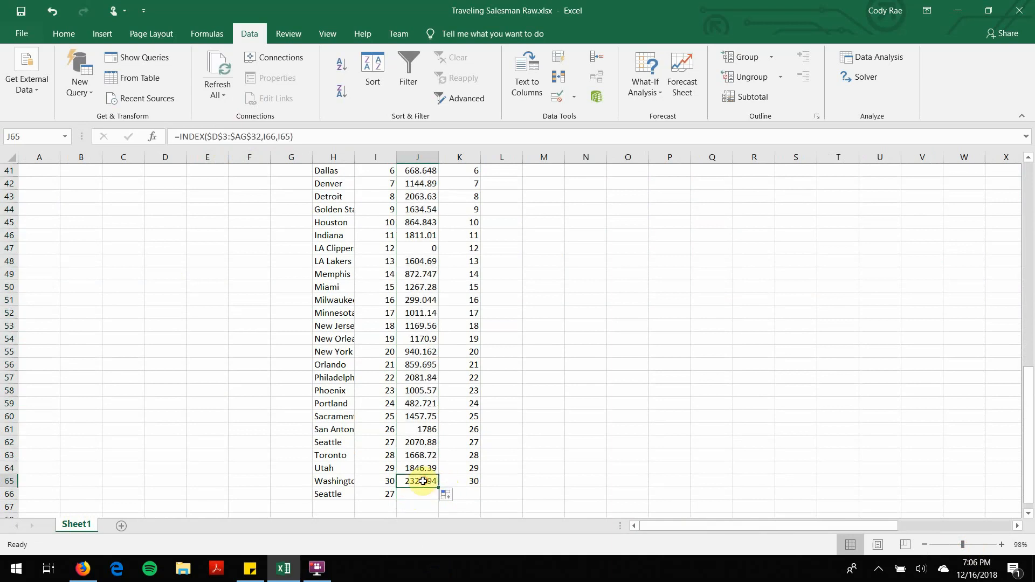
{"action": "left_click", "coordinate": [388, 480]}
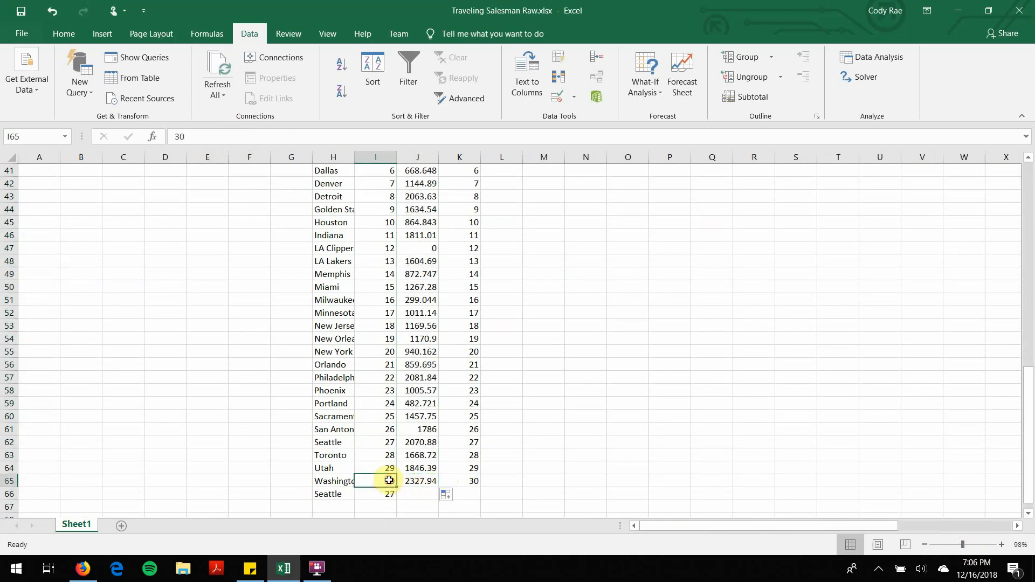
{"action": "left_click", "coordinate": [385, 494]}
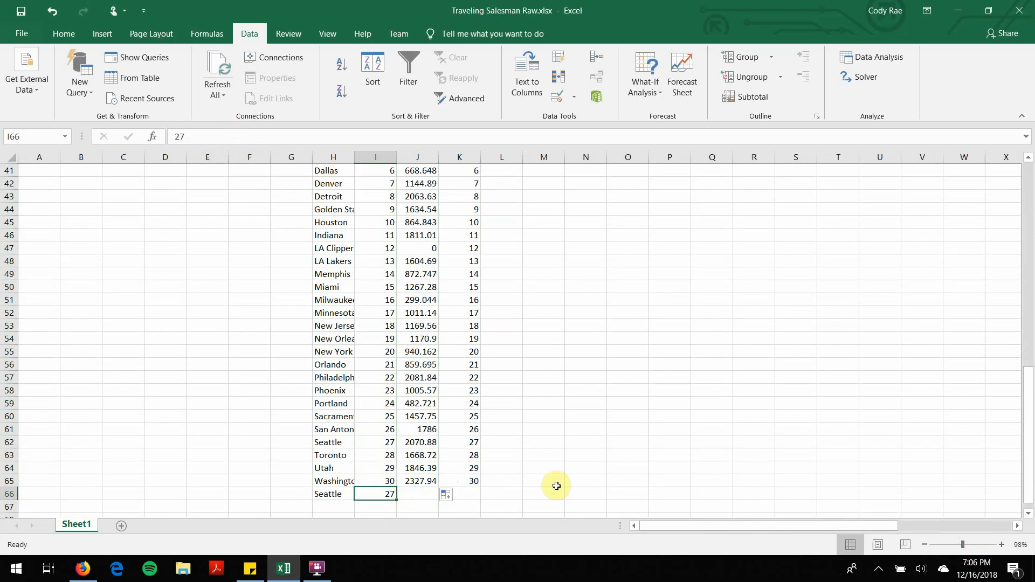
Step: Total the Distances column in J68 with a SUM of J36:J65
{"action": "left_click", "coordinate": [544, 468]}
{"action": "scroll", "coordinate": [426, 504], "scroll_direction": "down", "scroll_amount": 1}
{"action": "scroll", "coordinate": [425, 503], "scroll_direction": "down", "scroll_amount": 1}
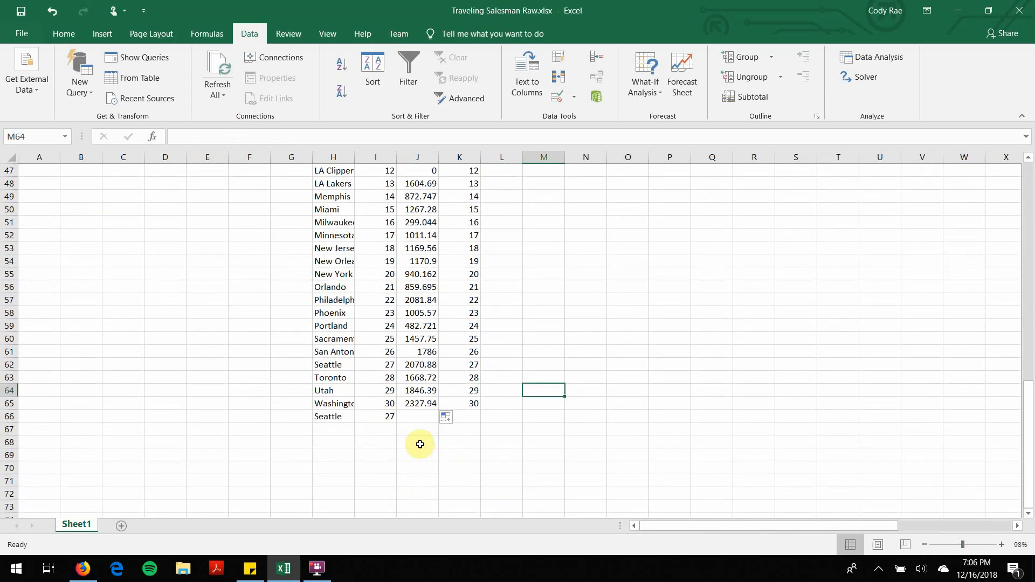
{"action": "left_click", "coordinate": [434, 443]}
{"action": "type", "text": "=S"}
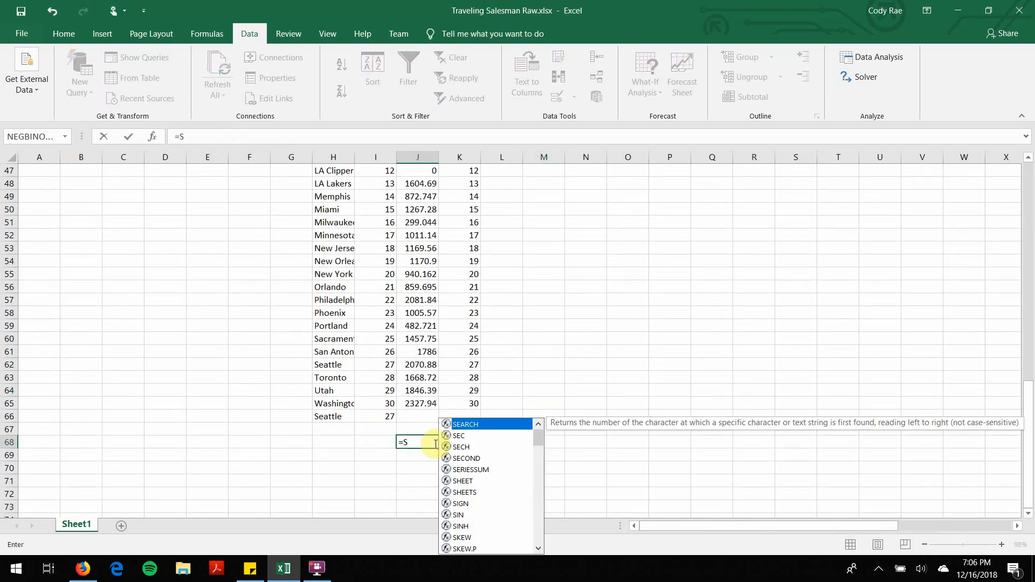
{"action": "type", "text": "um("}
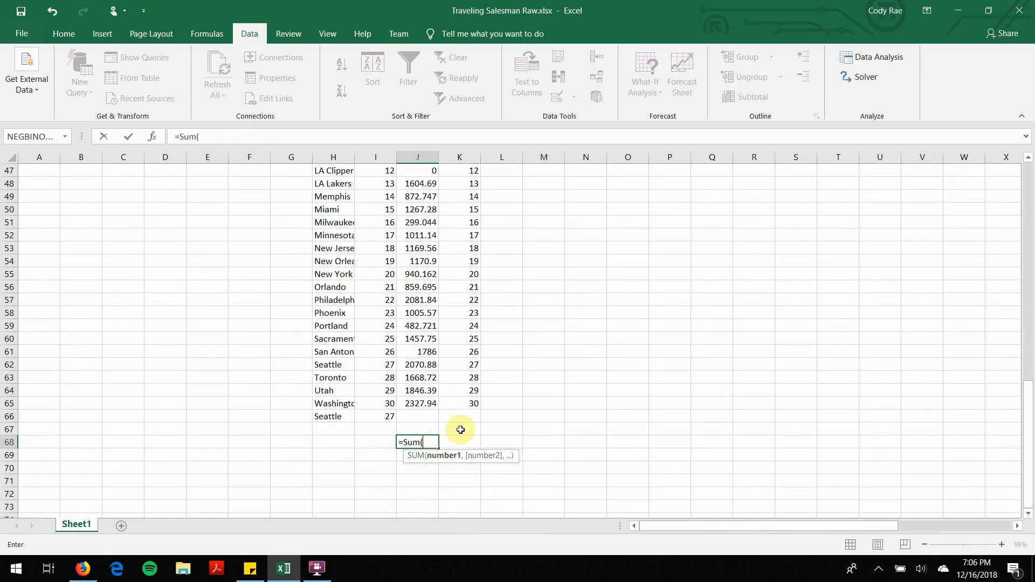
{"action": "left_click_drag", "start_coordinate": [422, 402], "coordinate": [411, 197]}
{"action": "scroll", "coordinate": [548, 309], "scroll_direction": "down", "scroll_amount": 6}
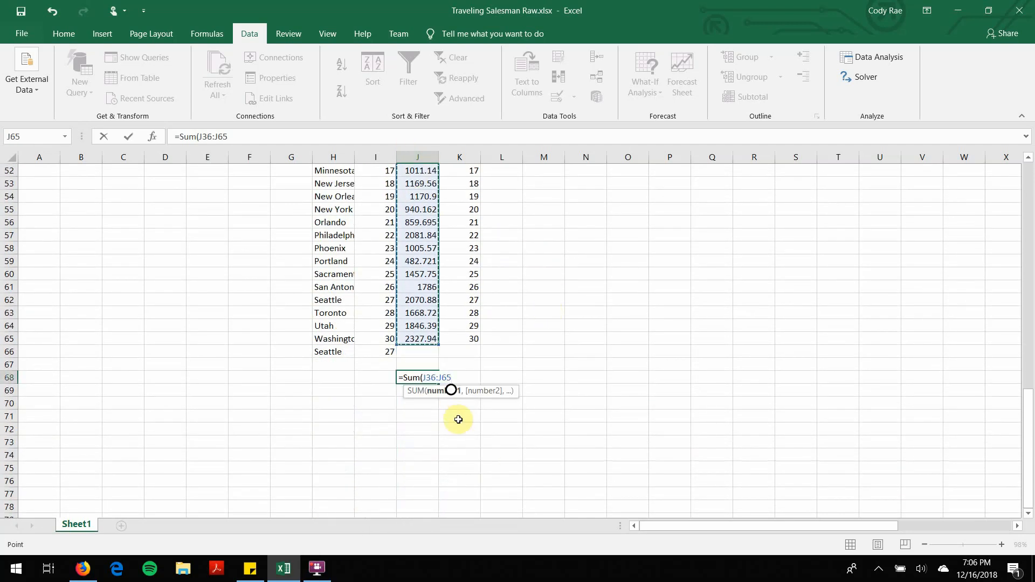
{"action": "key", "text": "Return"}
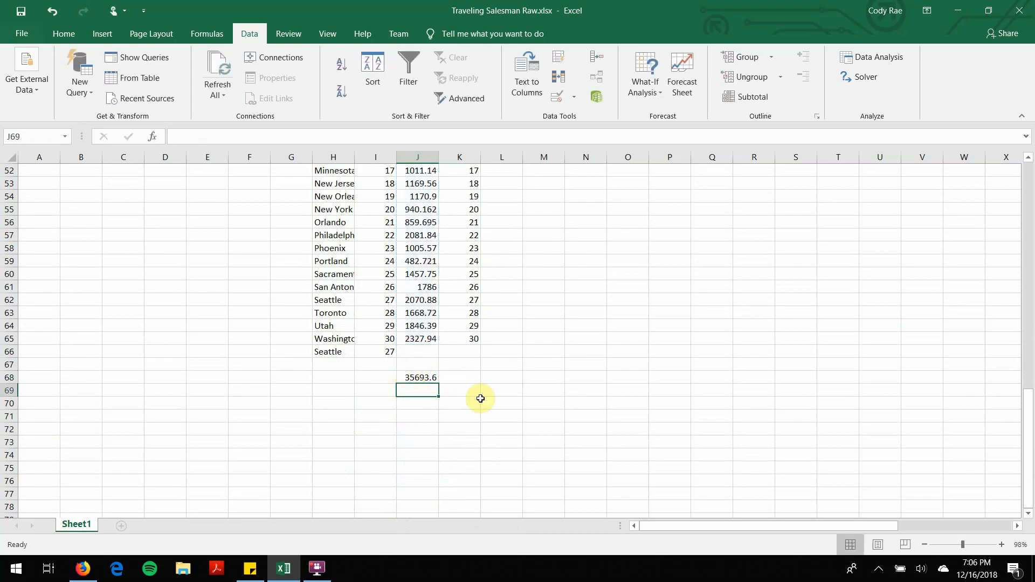
Step: Add the label Check Seattle in M36 and enter 27 as the stadium number in M37
{"action": "scroll", "coordinate": [522, 374], "scroll_direction": "up", "scroll_amount": 10}
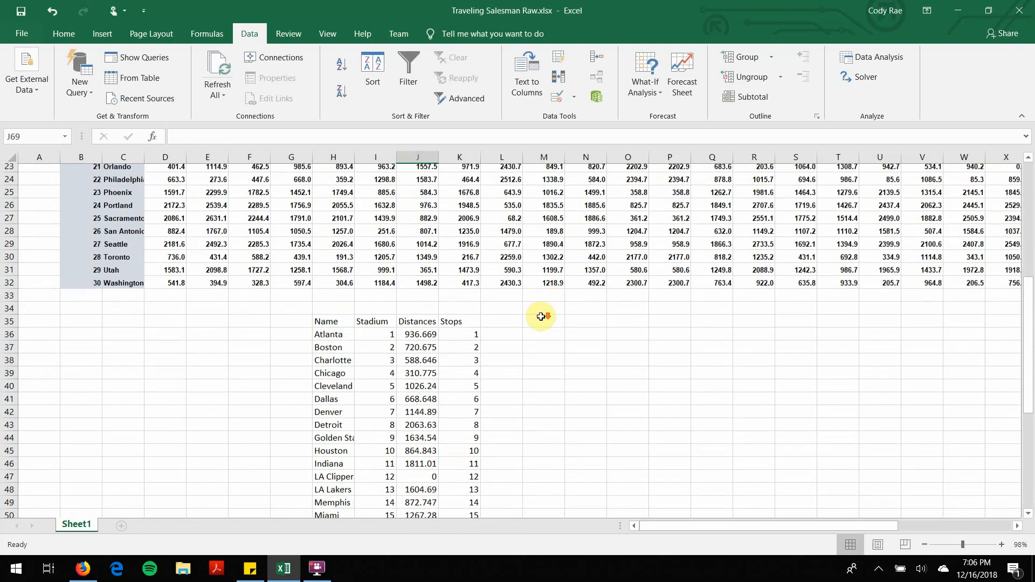
{"action": "scroll", "coordinate": [540, 306], "scroll_direction": "down", "scroll_amount": 1}
{"action": "left_click", "coordinate": [541, 313]}
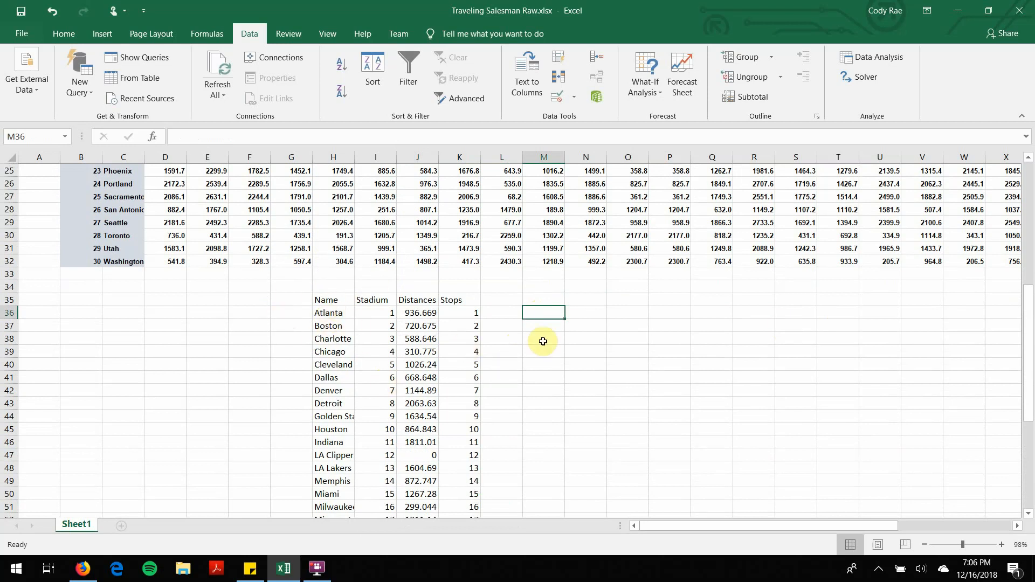
{"action": "type", "text": "Check Seattle"}
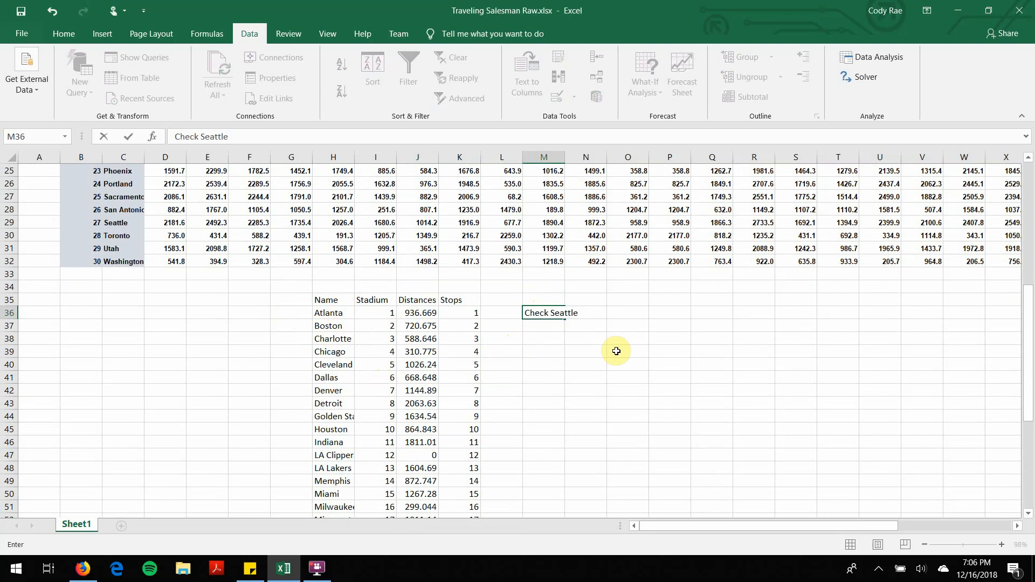
{"action": "key", "text": "Return"}
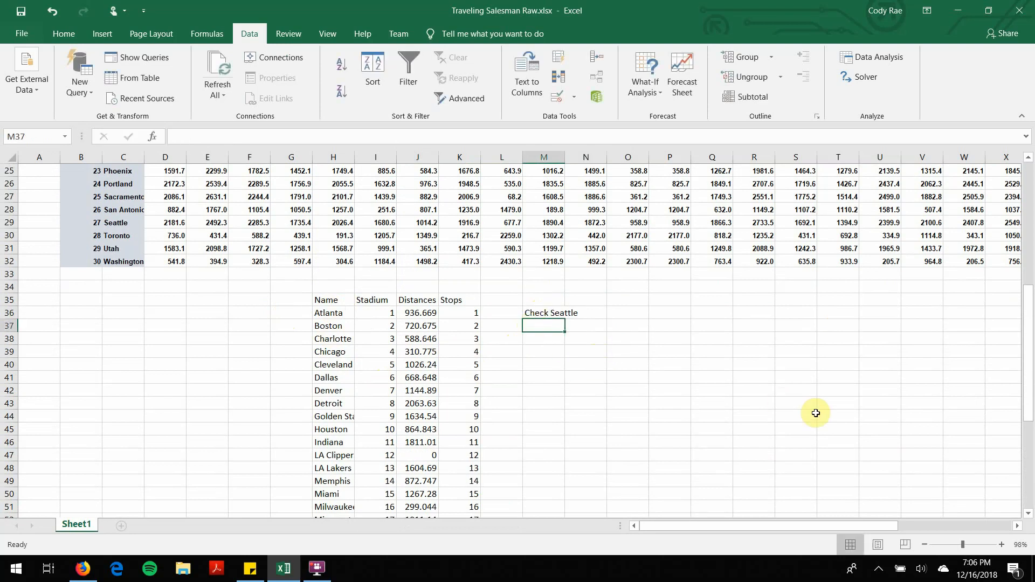
{"action": "type", "text": "27"}
{"action": "key", "text": "Tab"}
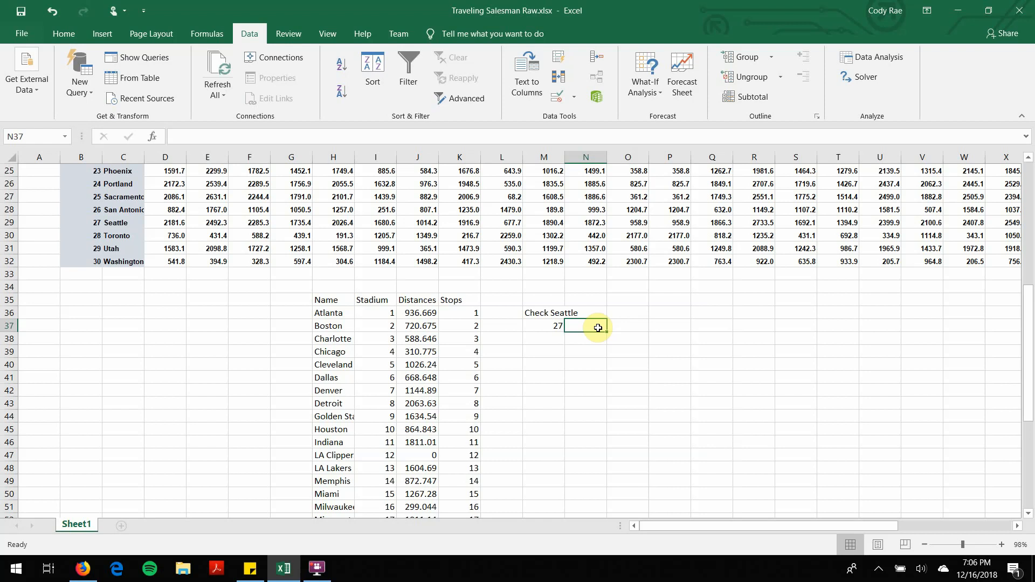
Step: Enter the formula =IF(I36=M37,1,0) in N37 to check whether the first stadium is Seattle
{"action": "type", "text": "=If"}
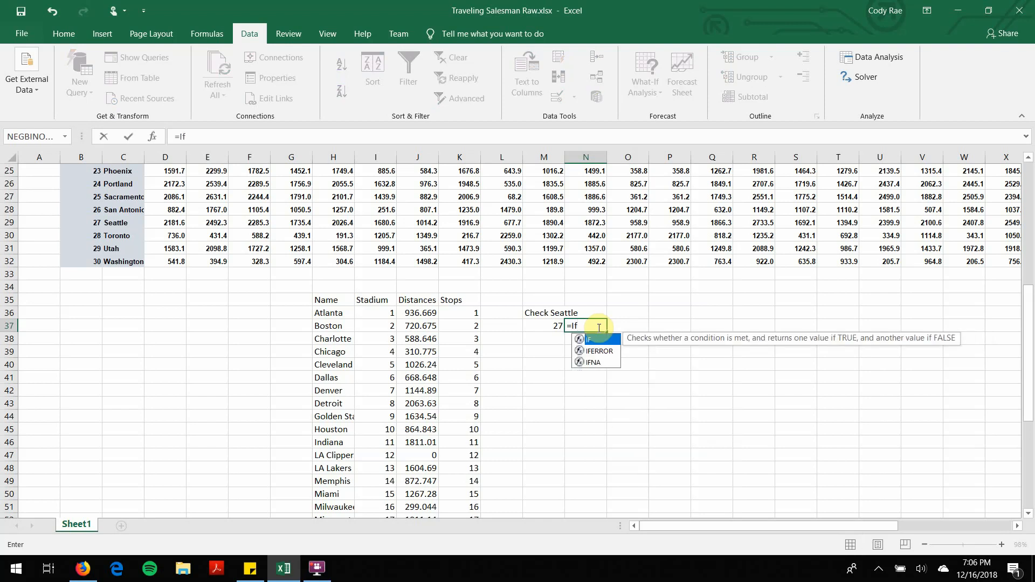
{"action": "type", "text": "("}
{"action": "left_click", "coordinate": [377, 312]}
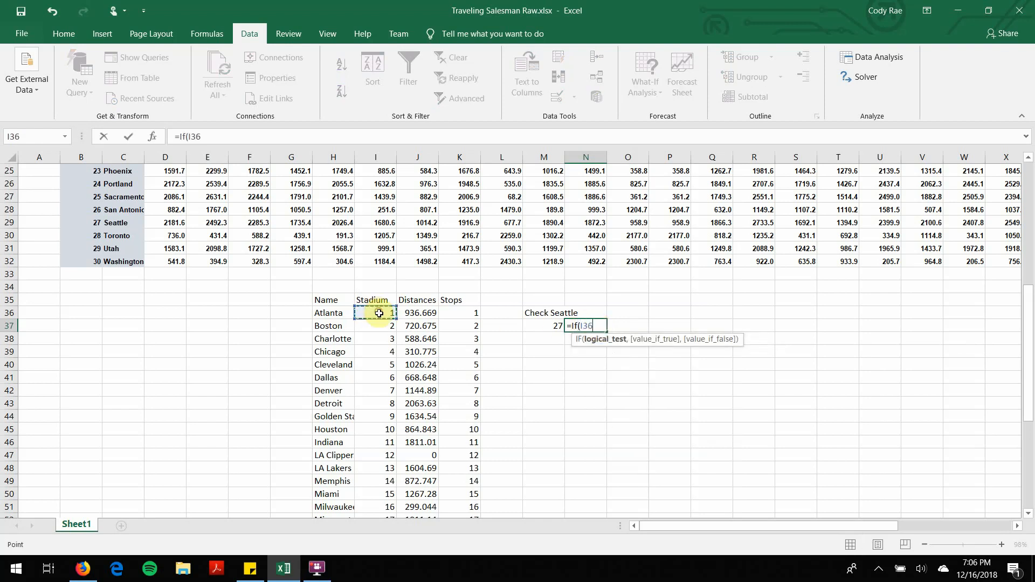
{"action": "type", "text": "="}
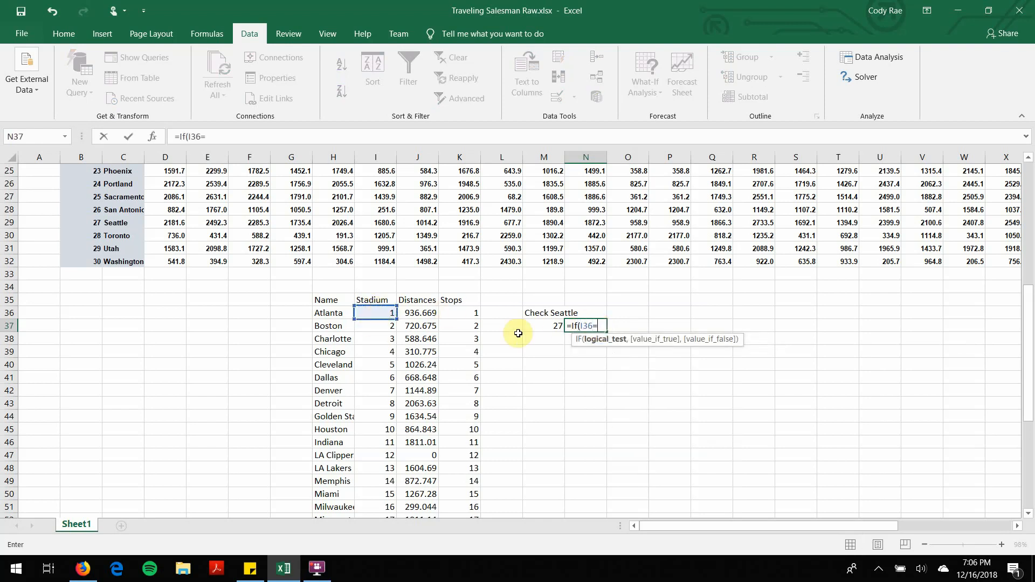
{"action": "left_click", "coordinate": [552, 325]}
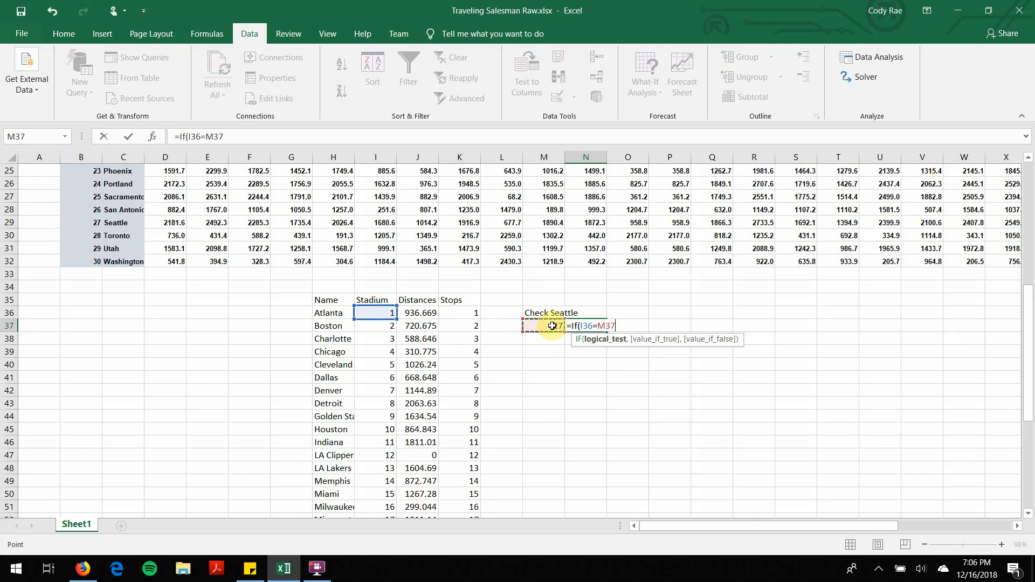
{"action": "type", "text": ",1,0"}
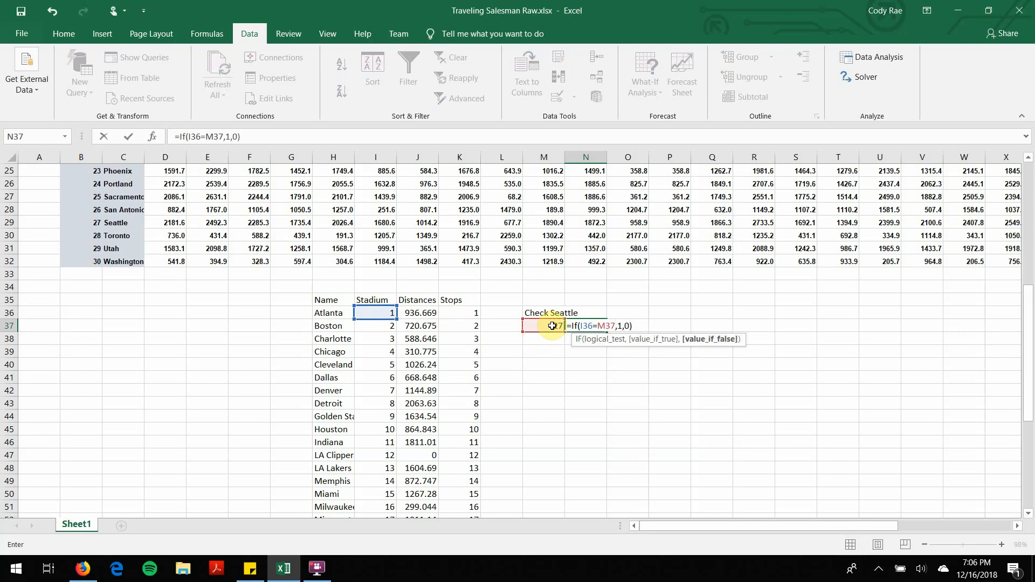
{"action": "left_click", "coordinate": [552, 326]}
{"action": "key", "text": "Return"}
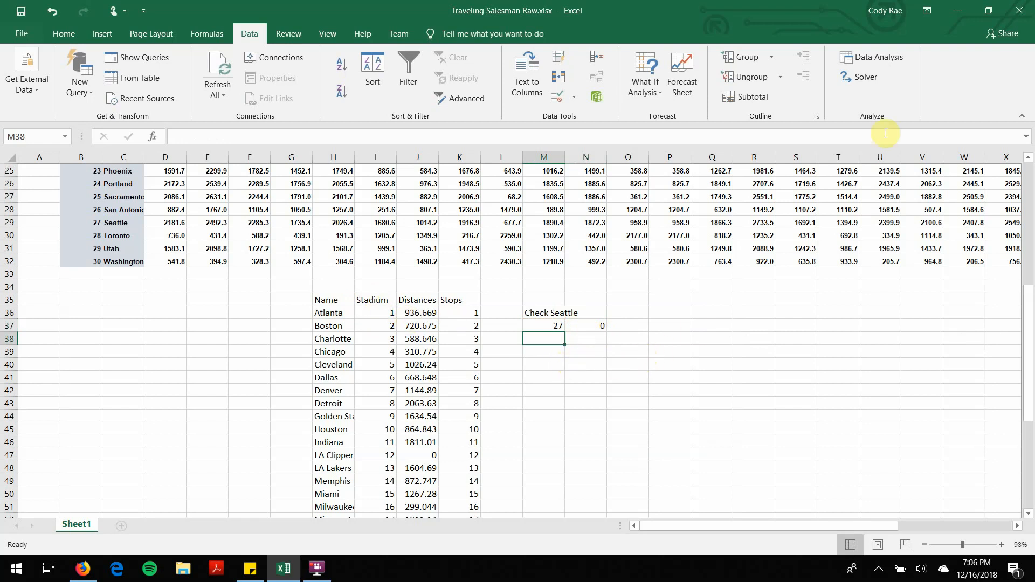
Step: Open Solver and set its objective to the total distance cell $J$68
{"action": "left_click", "coordinate": [863, 77]}
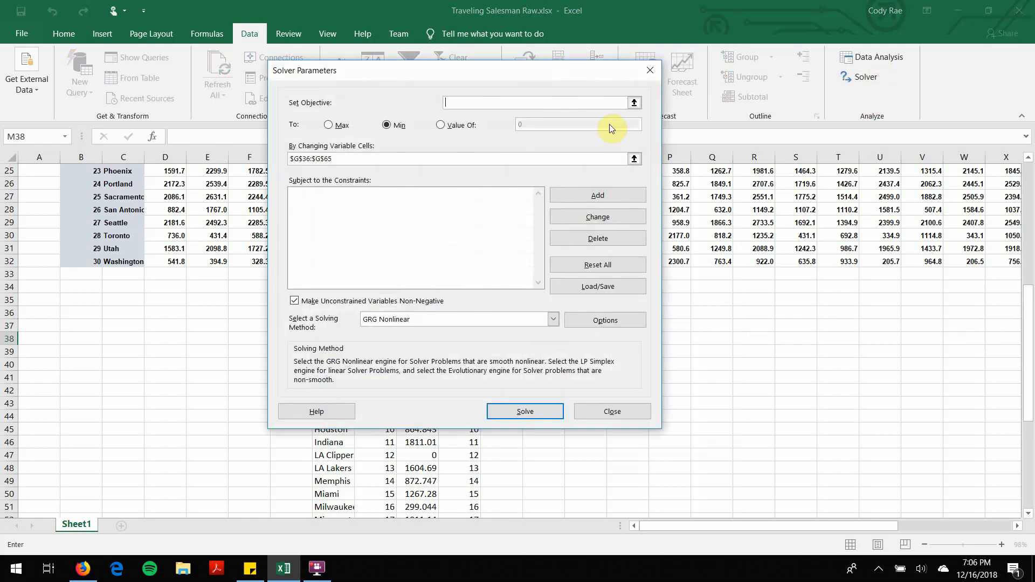
{"action": "left_click_drag", "start_coordinate": [525, 71], "coordinate": [806, 85]}
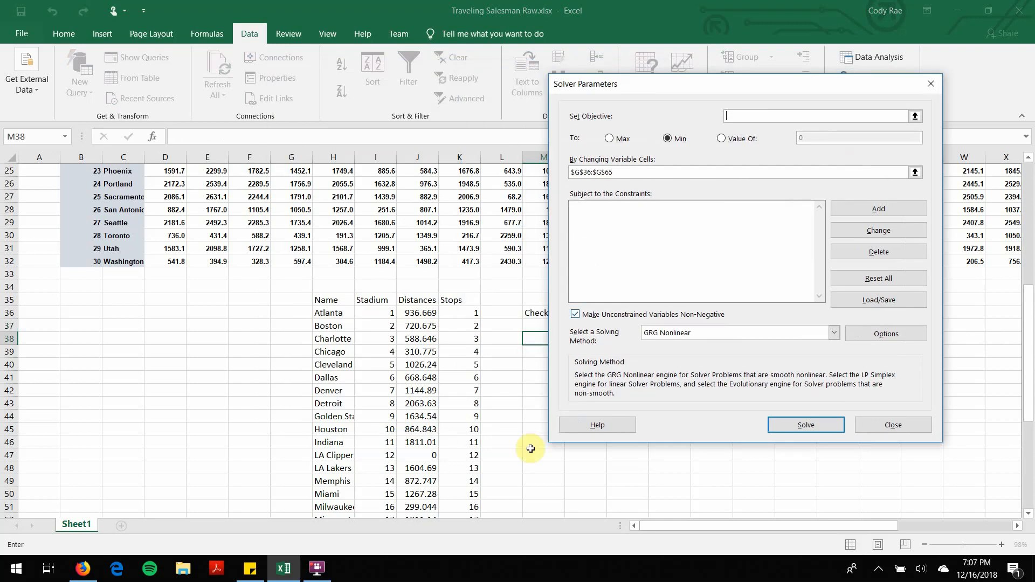
{"action": "scroll", "coordinate": [451, 386], "scroll_direction": "down", "scroll_amount": 8}
{"action": "left_click", "coordinate": [421, 415]}
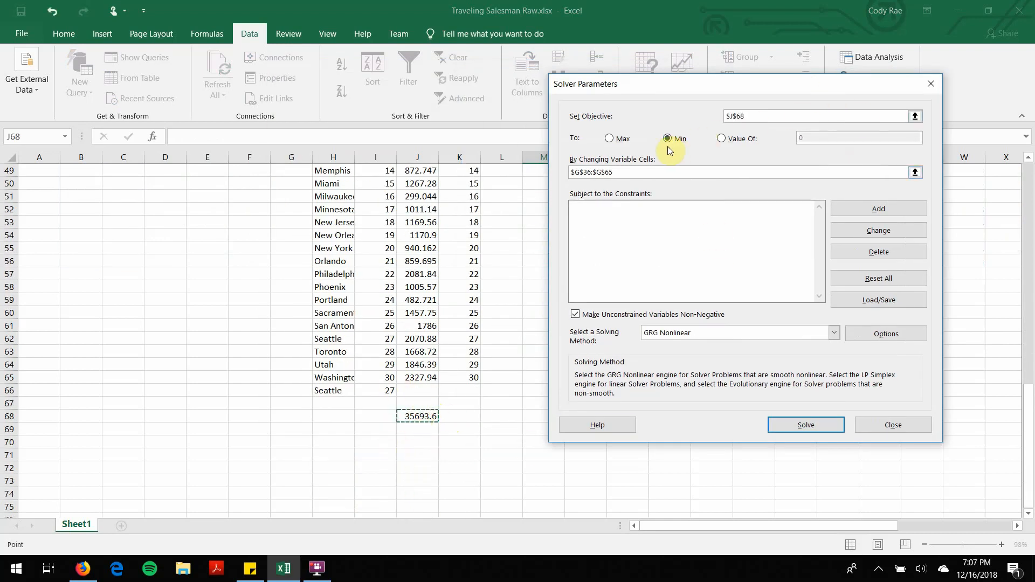
Step: Set Solver to minimize the objective by changing the Stadium cells $I$36:$I$65
{"action": "left_click", "coordinate": [668, 139]}
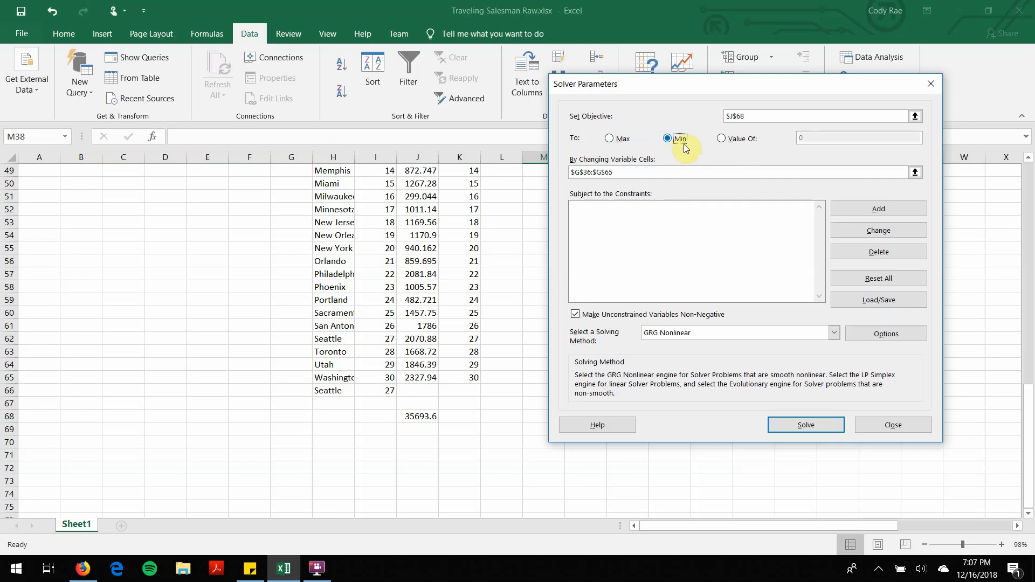
{"action": "left_click", "coordinate": [633, 172]}
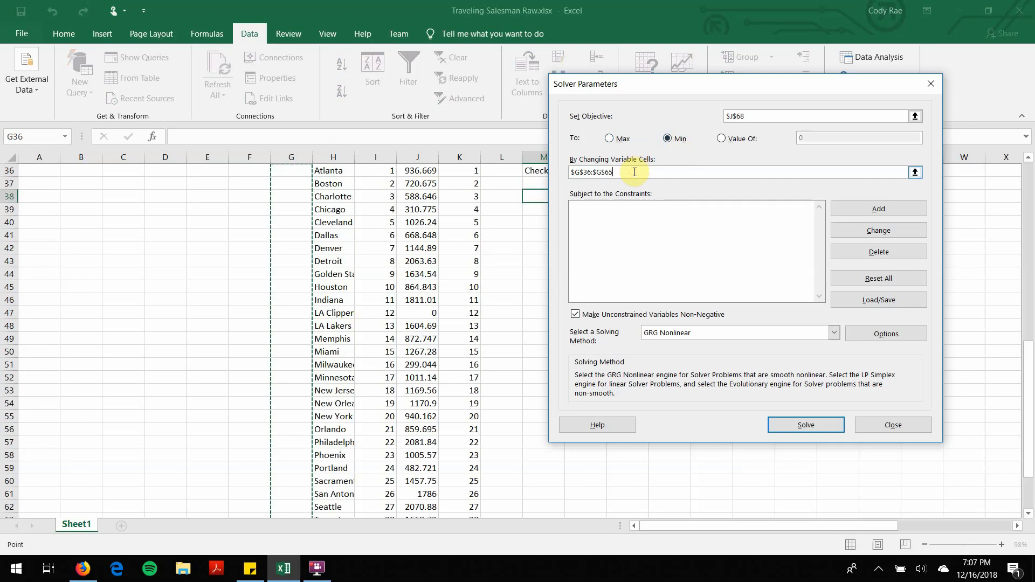
{"action": "key", "text": "BackSpace"}
{"action": "key", "text": "BackSpace"}
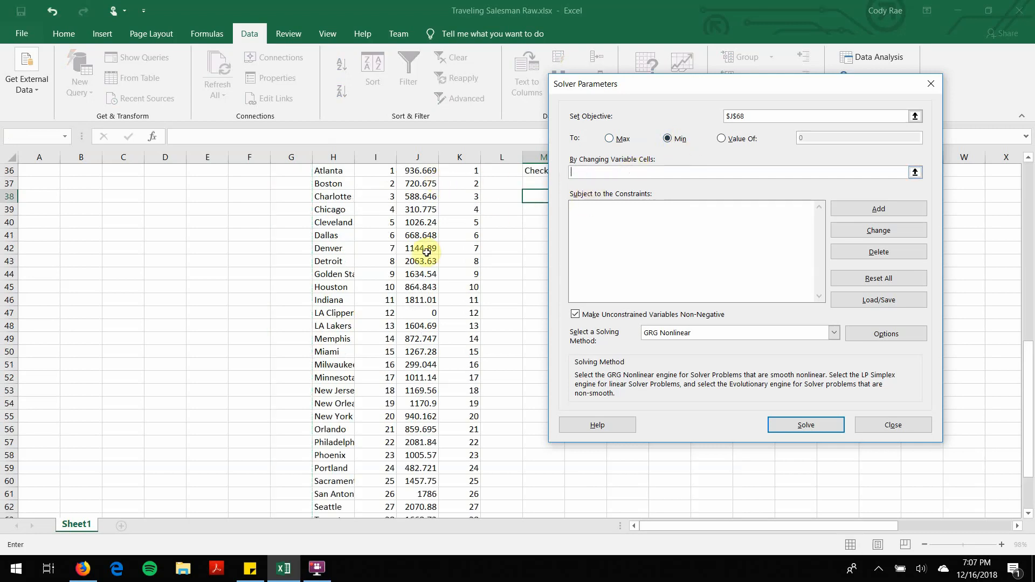
{"action": "scroll", "coordinate": [346, 271], "scroll_direction": "up", "scroll_amount": 3}
{"action": "left_click_drag", "start_coordinate": [388, 289], "coordinate": [378, 528]}
{"action": "left_click_drag", "start_coordinate": [376, 501], "coordinate": [379, 482]}
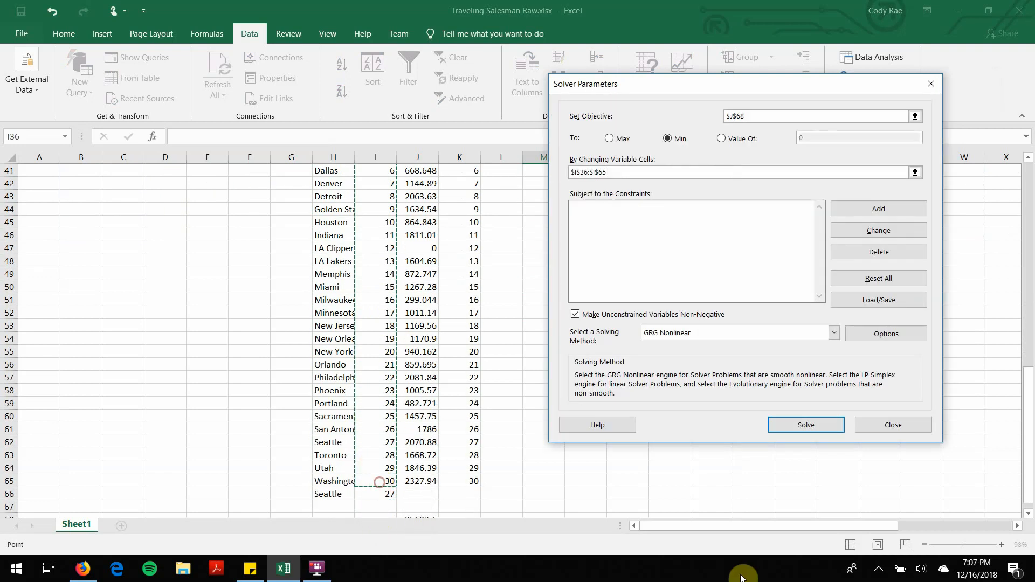
{"action": "left_click", "coordinate": [657, 240]}
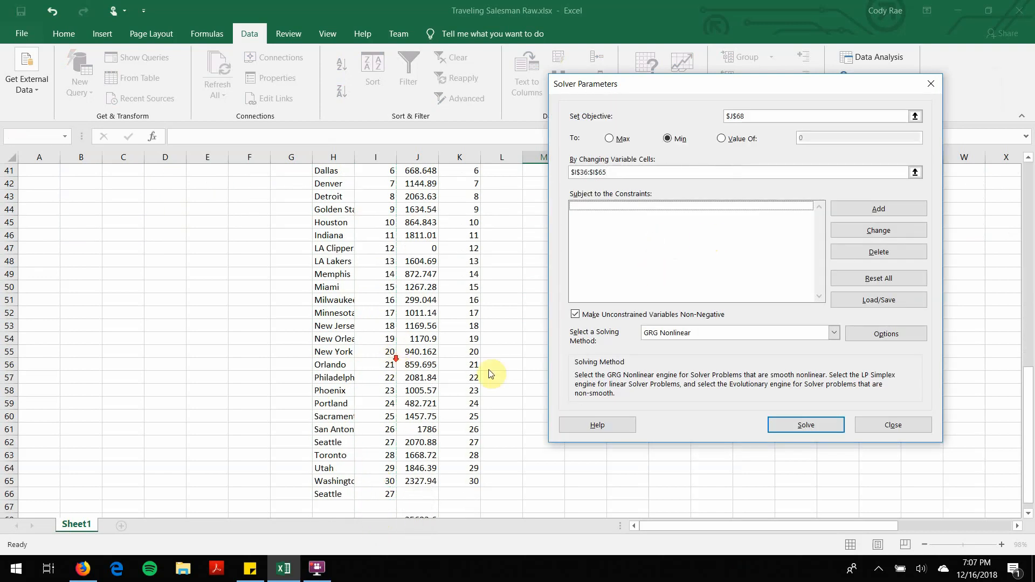
Step: Add a Solver constraint requiring the stadium numbers in $I$36:$I$65 to be all different (dif)
{"action": "left_click", "coordinate": [877, 210]}
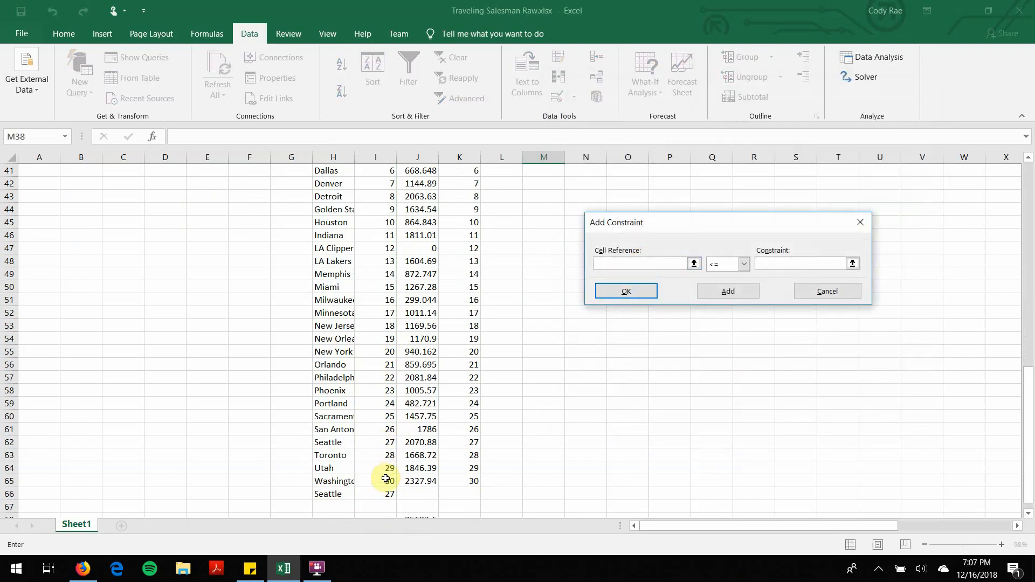
{"action": "left_click_drag", "start_coordinate": [386, 479], "coordinate": [389, 186]}
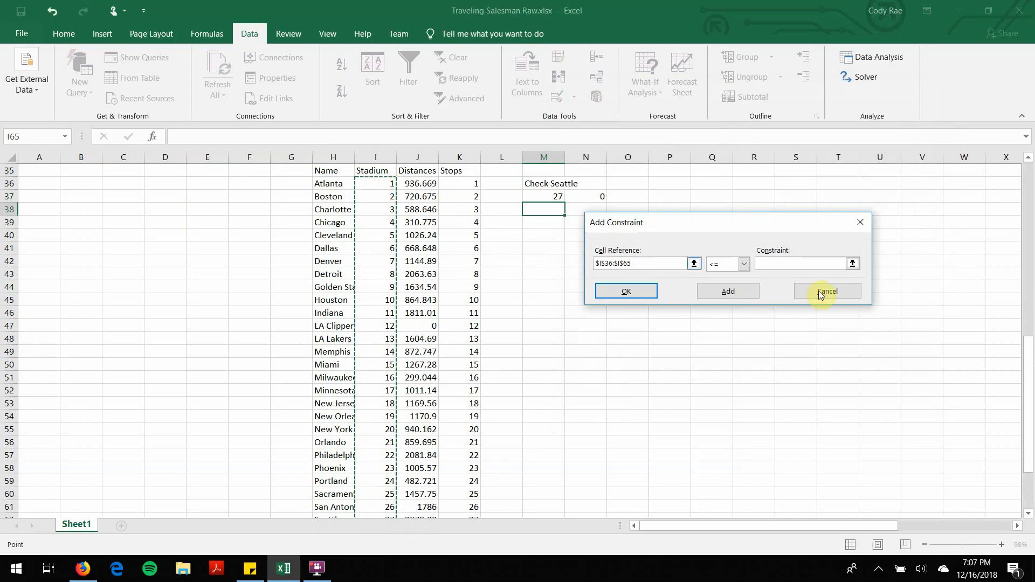
{"action": "left_click", "coordinate": [737, 264]}
{"action": "left_click", "coordinate": [728, 322]}
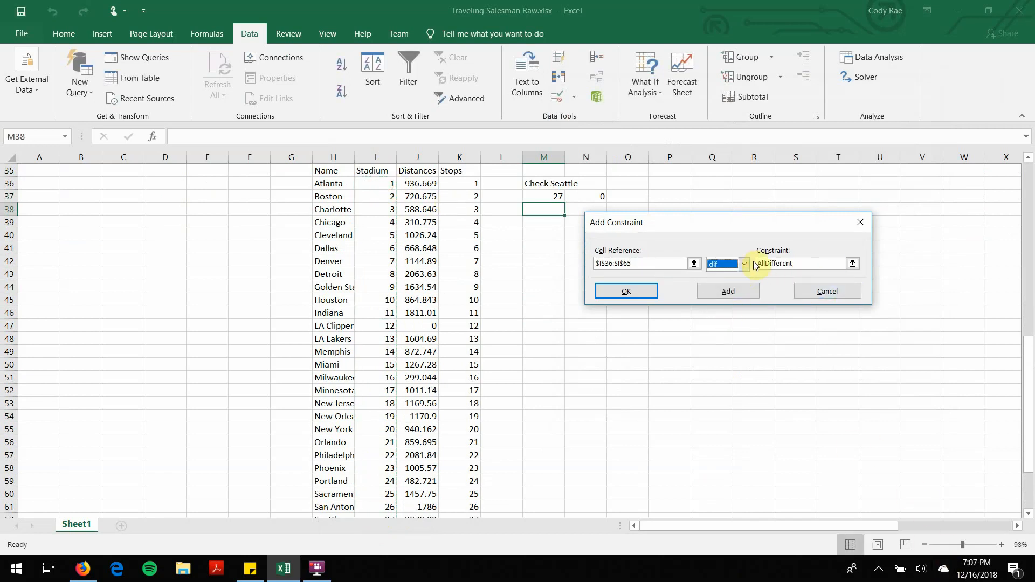
{"action": "left_click", "coordinate": [620, 293]}
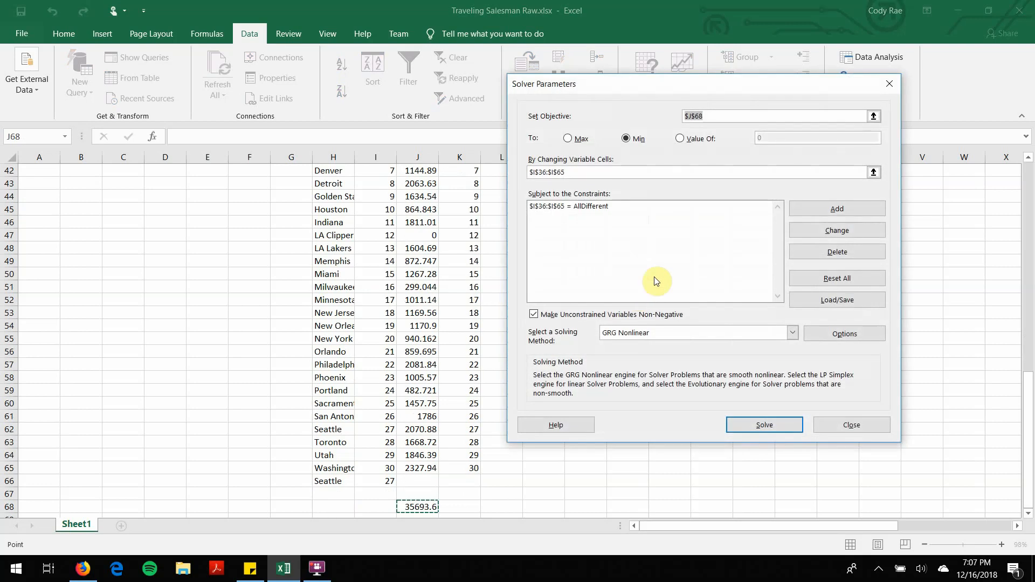
Step: Add a Solver constraint that the Seattle check cell $N$37 equals 1
{"action": "left_click", "coordinate": [823, 207]}
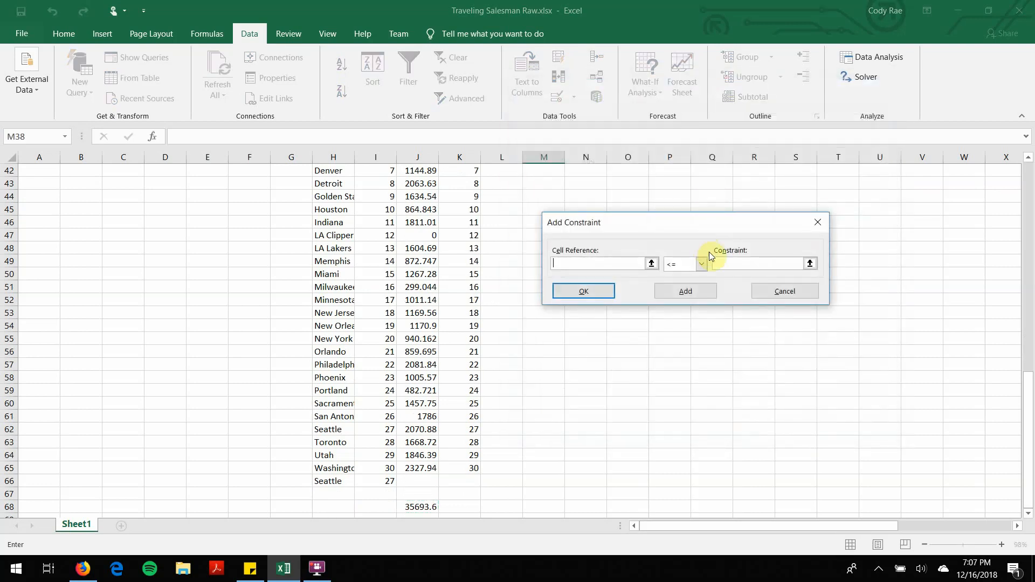
{"action": "scroll", "coordinate": [570, 250], "scroll_direction": "up", "scroll_amount": 2}
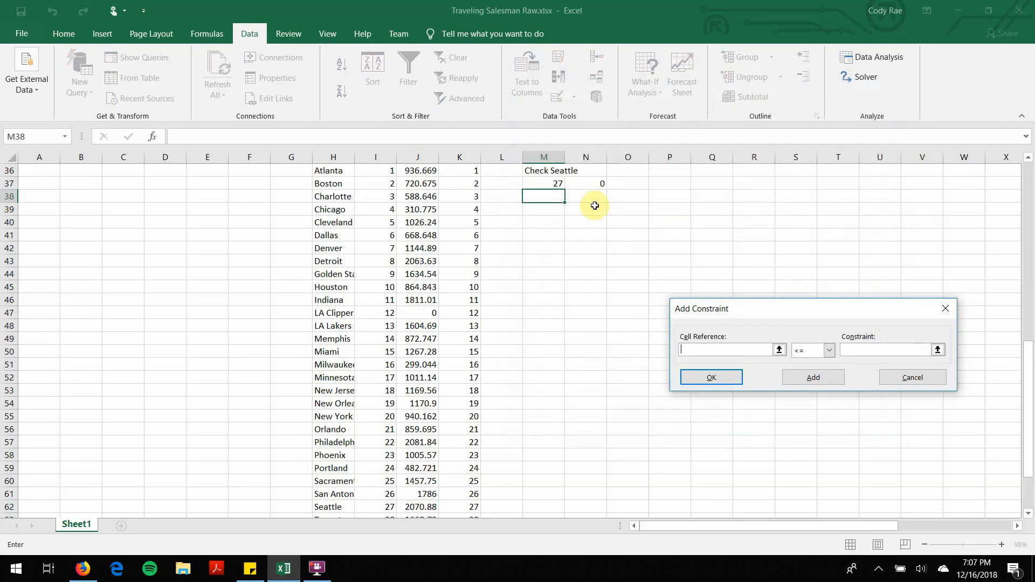
{"action": "left_click", "coordinate": [596, 184]}
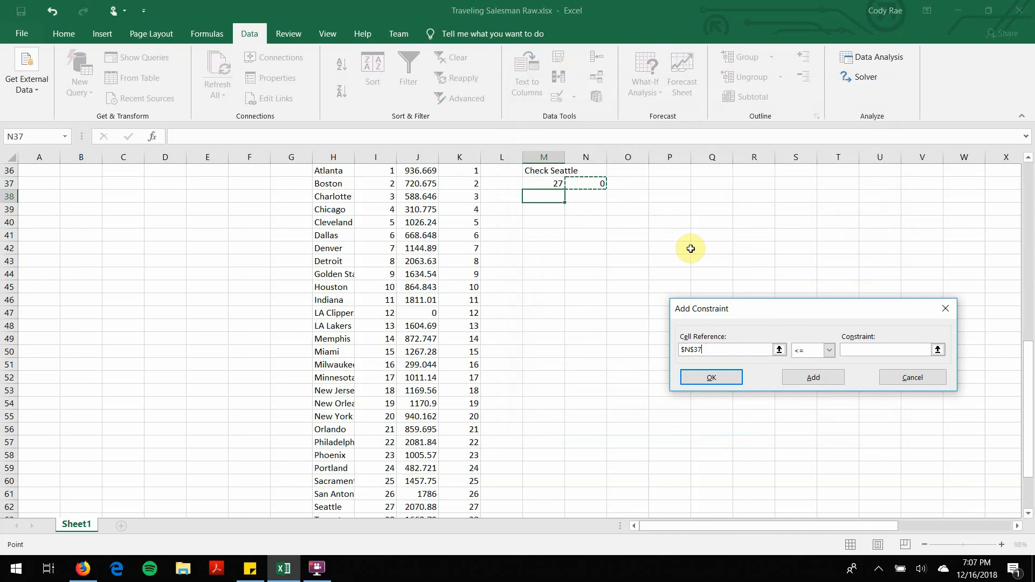
{"action": "left_click", "coordinate": [829, 351]}
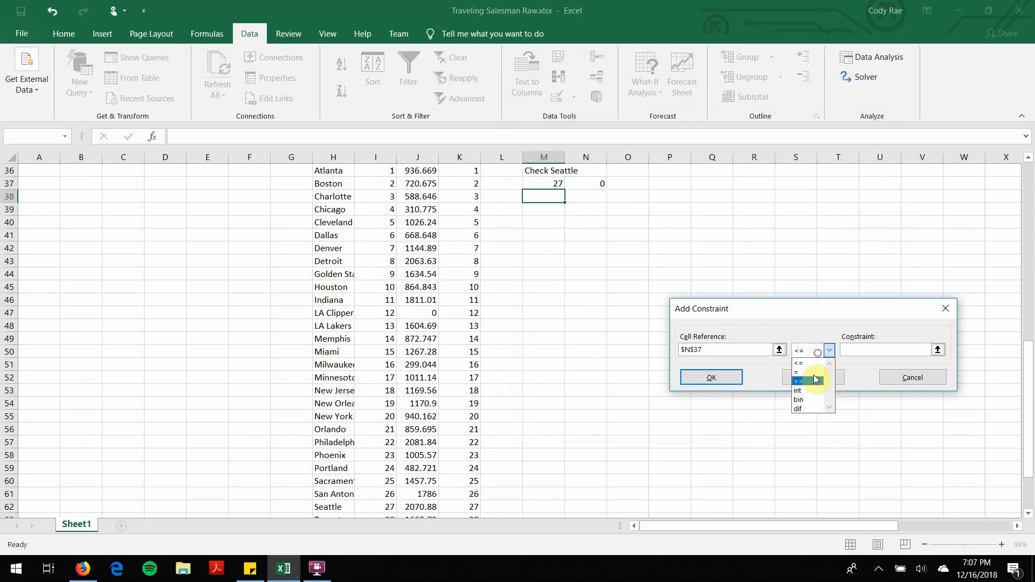
{"action": "left_click", "coordinate": [804, 372]}
{"action": "left_click", "coordinate": [865, 347]}
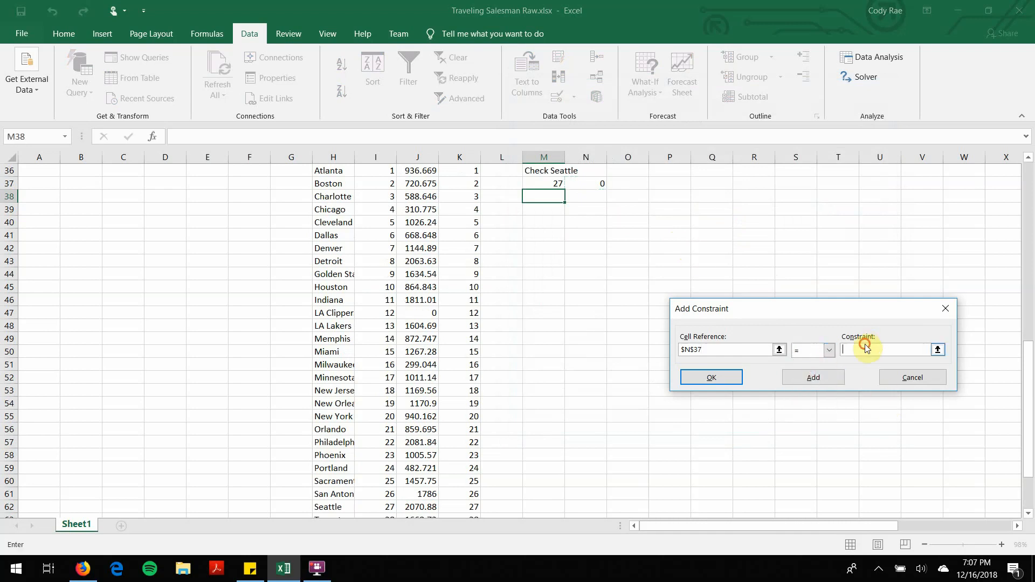
{"action": "left_click", "coordinate": [707, 376]}
Step: Choose the Evolutionary solving method and limit the maximum solving time to 20 seconds
{"action": "left_click", "coordinate": [707, 418]}
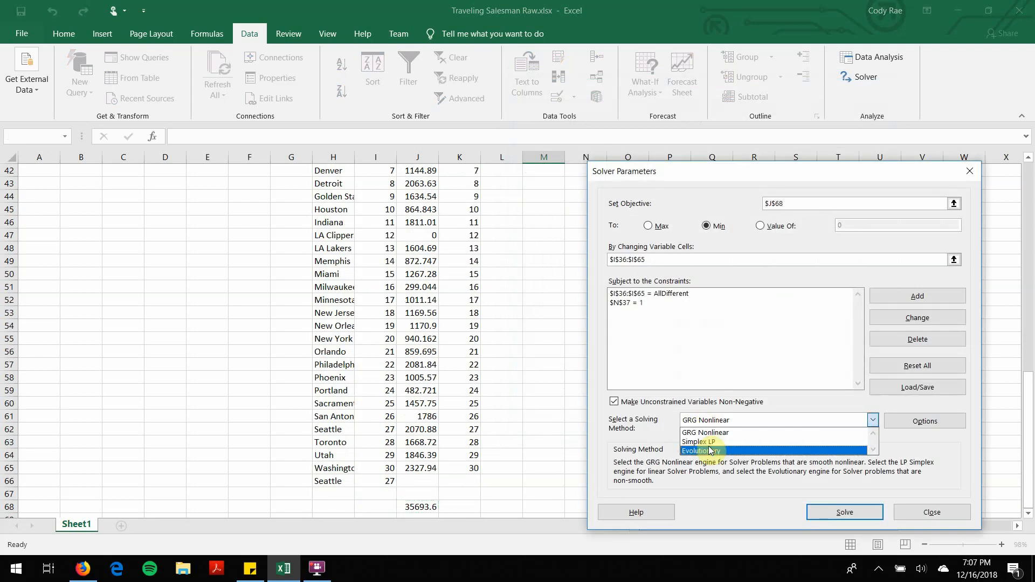
{"action": "left_click", "coordinate": [709, 451]}
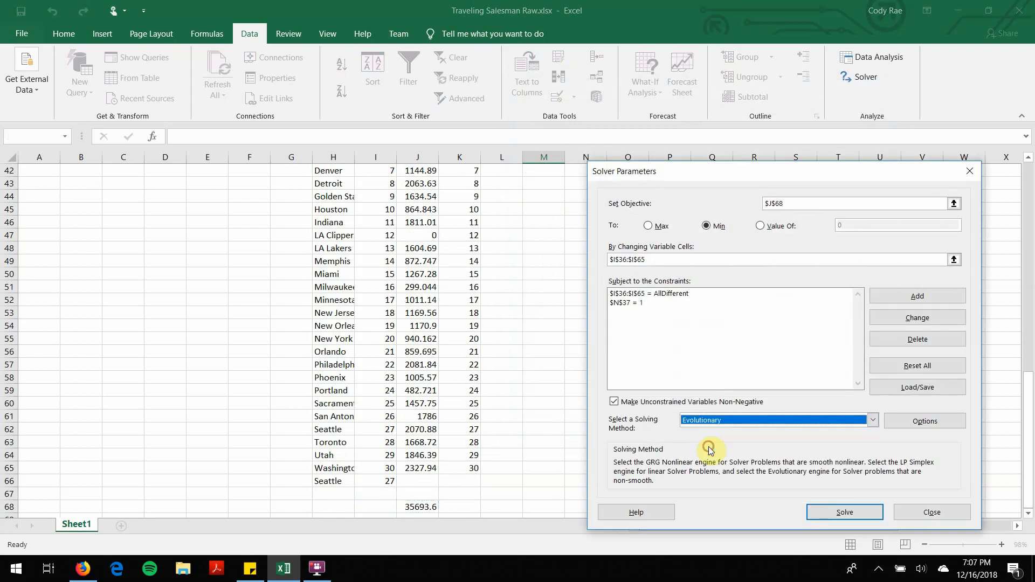
{"action": "left_click", "coordinate": [904, 422]}
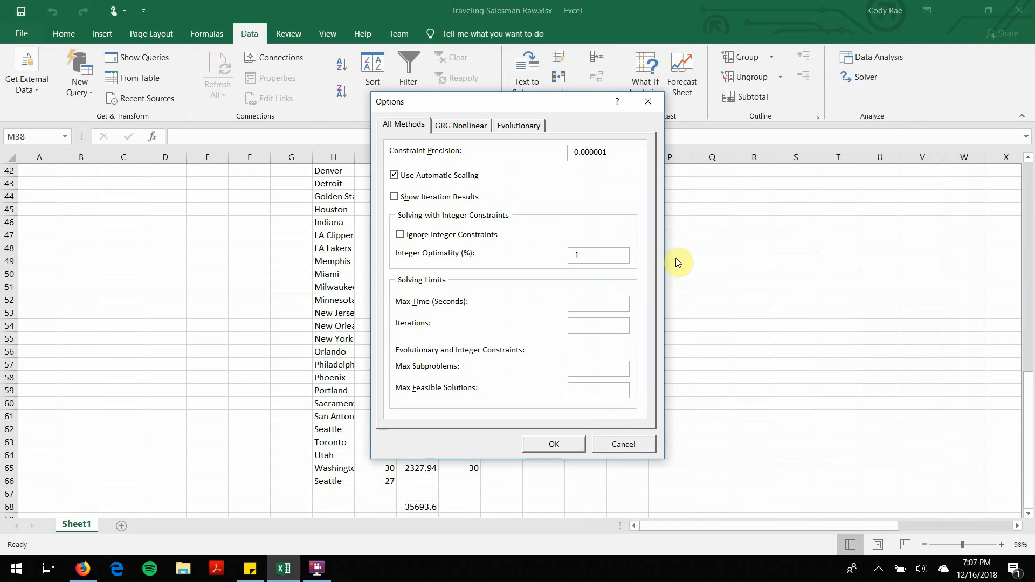
{"action": "type", "text": "20"}
{"action": "left_click", "coordinate": [551, 444]}
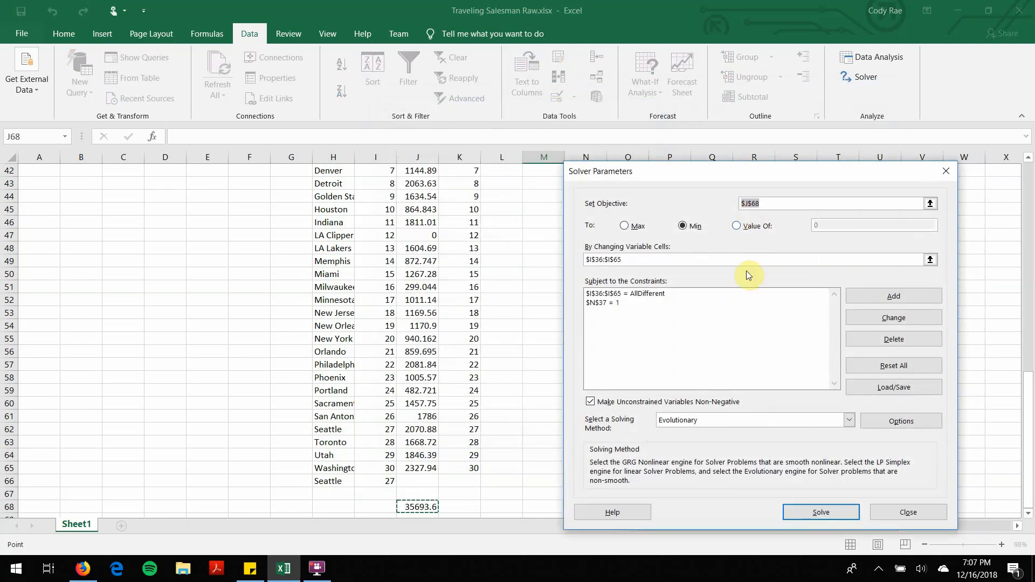
Step: Run Solver past its time limit, stop the search, and keep the Solver solution
{"action": "left_click", "coordinate": [832, 513]}
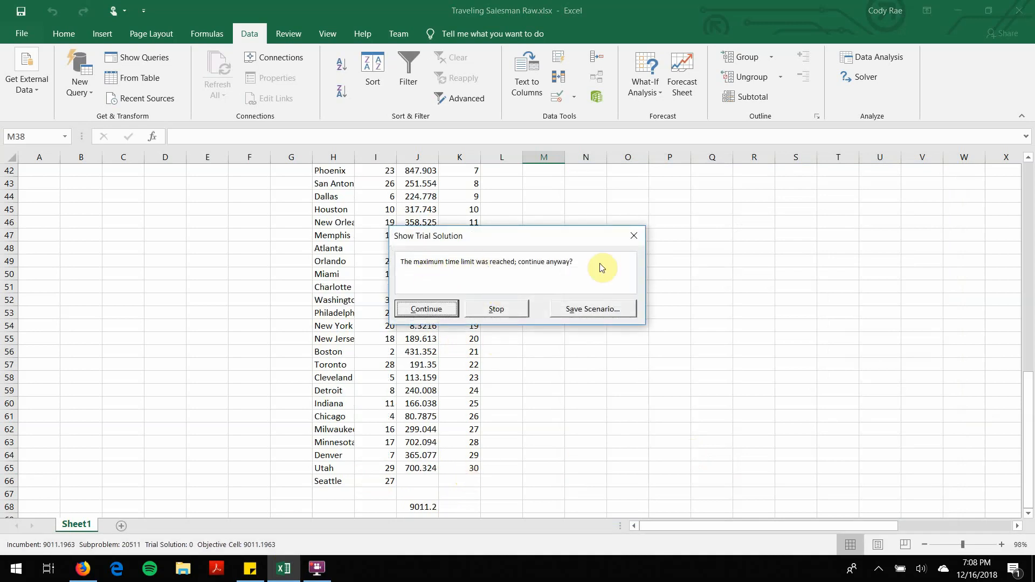
{"action": "left_click", "coordinate": [426, 310]}
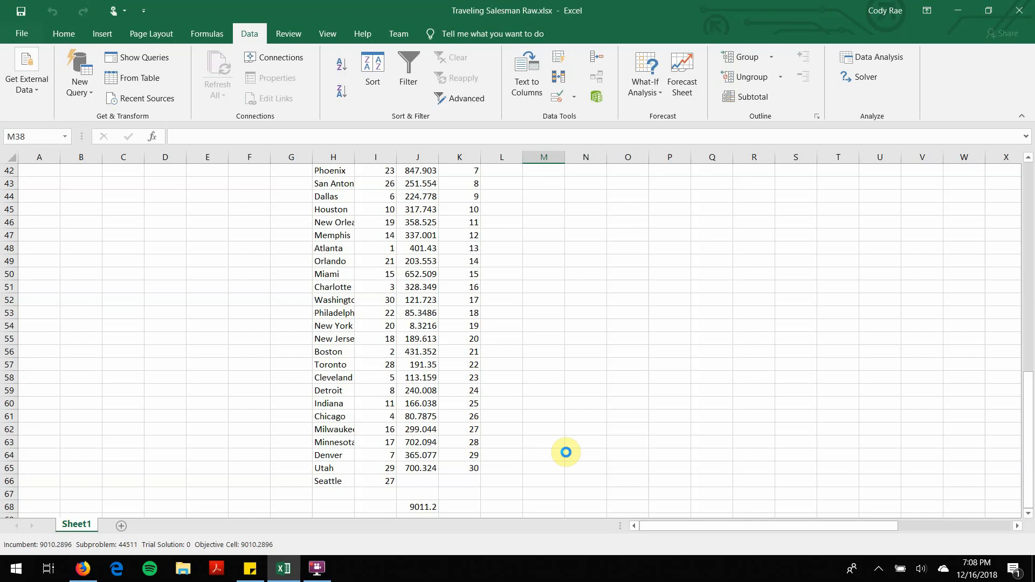
{"action": "key", "text": "Escape"}
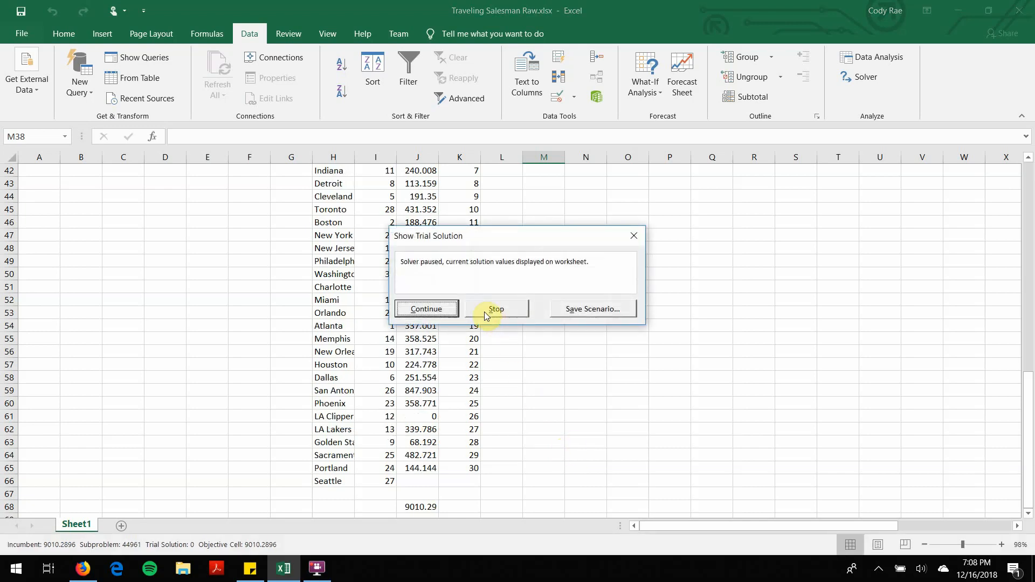
{"action": "left_click", "coordinate": [504, 309]}
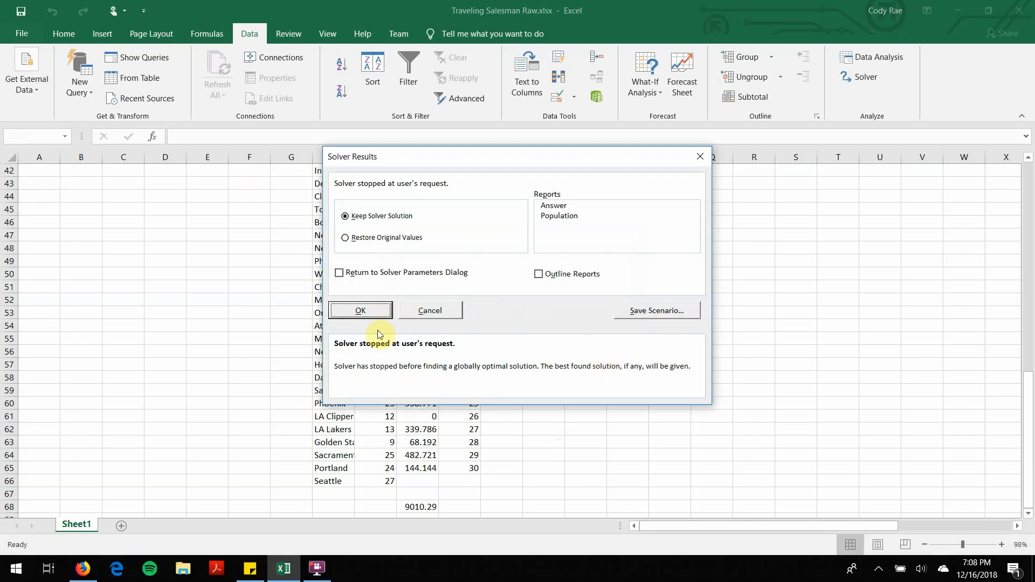
{"action": "left_click", "coordinate": [359, 310]}
Step: Examine the solved route, including the Seattle check in N37 and the first and last stops in H36 and H66
{"action": "scroll", "coordinate": [610, 385], "scroll_direction": "up", "scroll_amount": 3}
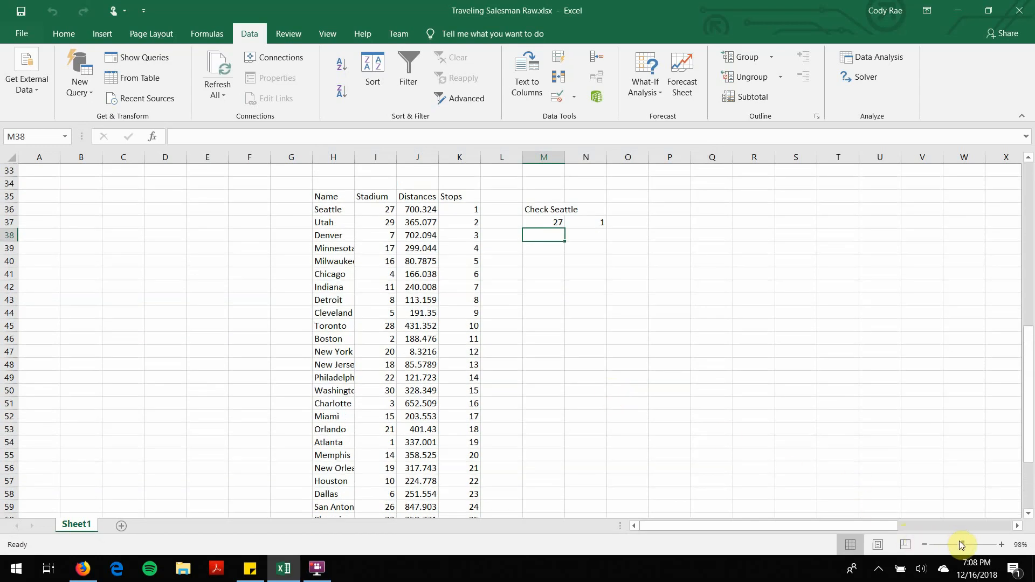
{"action": "left_click", "coordinate": [954, 544]}
{"action": "scroll", "coordinate": [549, 418], "scroll_direction": "down", "scroll_amount": 1}
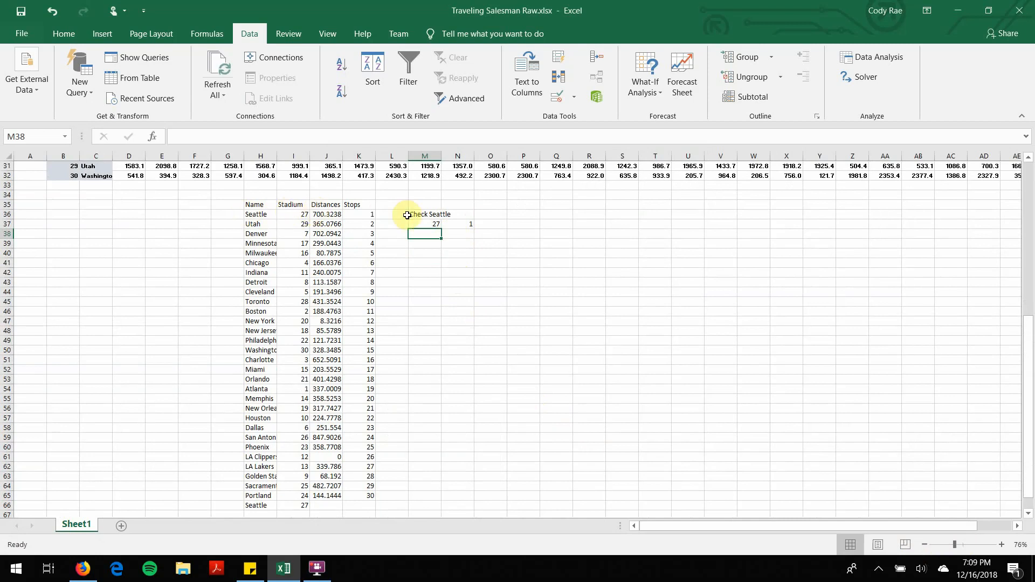
{"action": "left_click", "coordinate": [466, 224]}
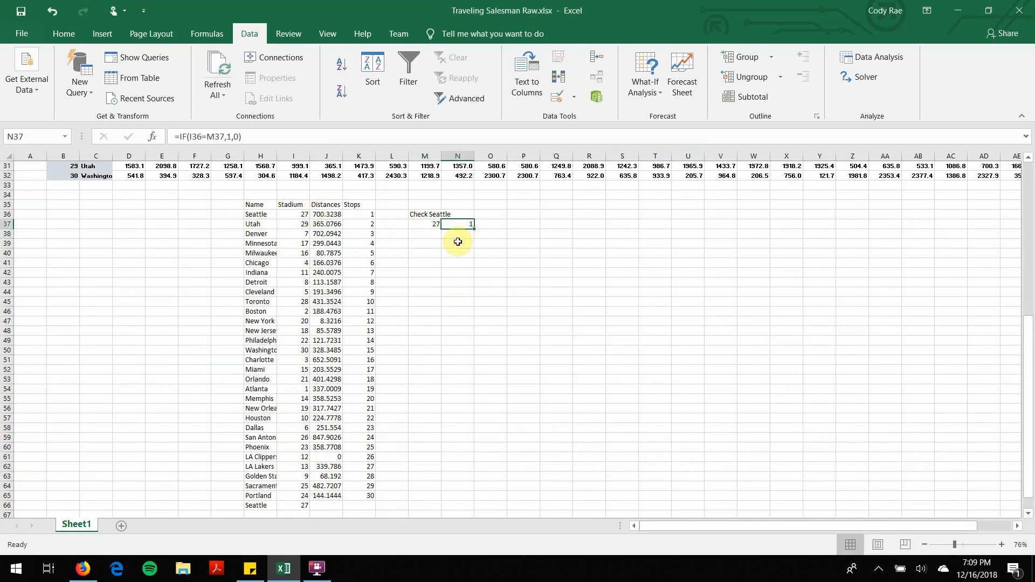
{"action": "scroll", "coordinate": [415, 296], "scroll_direction": "down", "scroll_amount": 1}
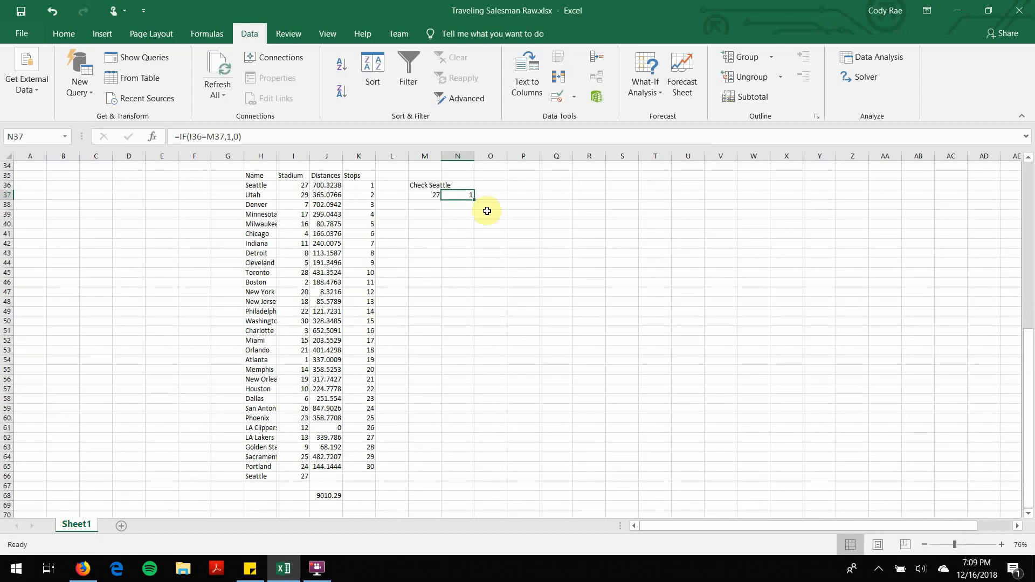
{"action": "left_click", "coordinate": [259, 186]}
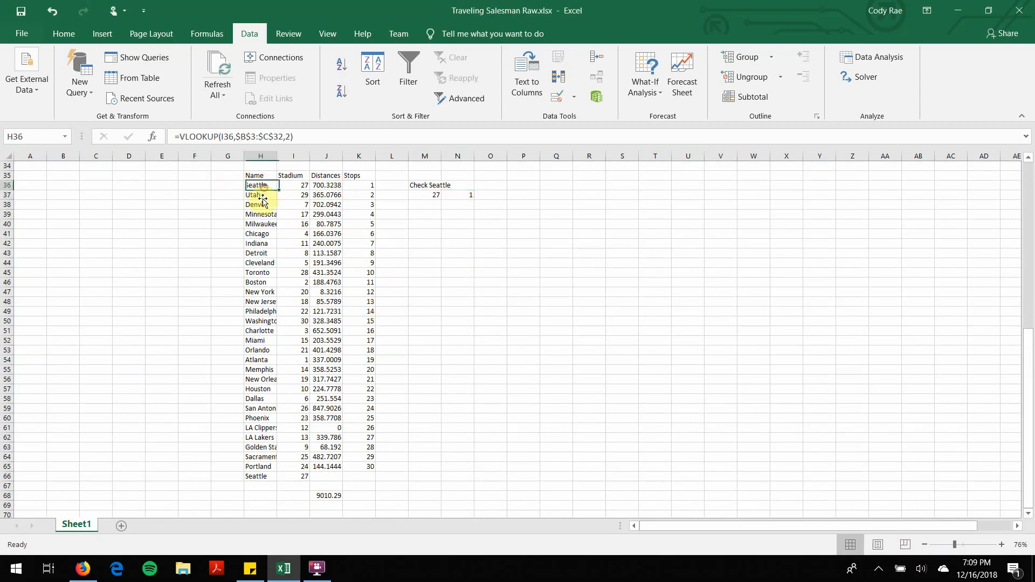
{"action": "left_click", "coordinate": [254, 480]}
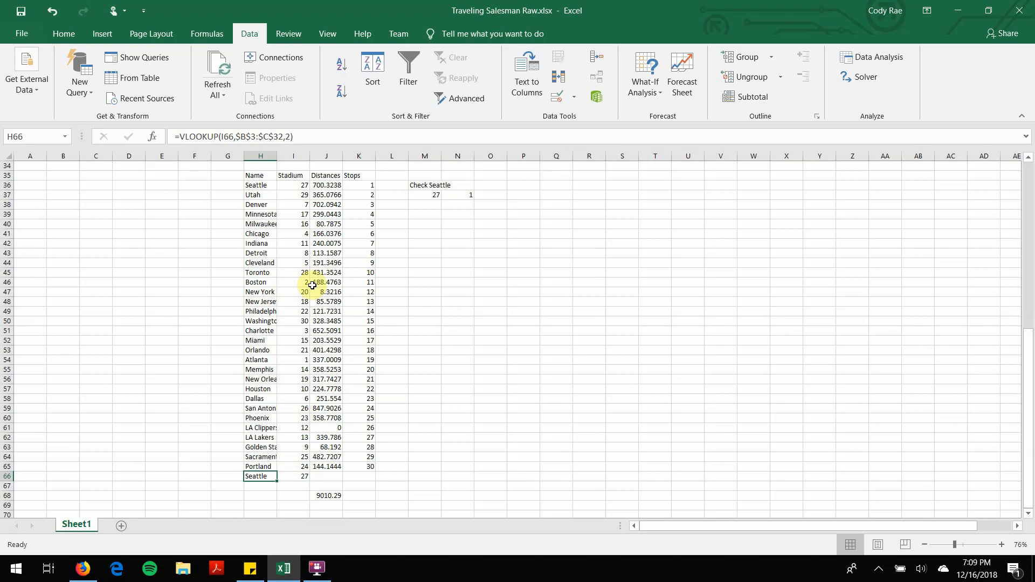
Step: Enter the label Dallas To GS in M39, below the Seattle check
{"action": "left_click", "coordinate": [426, 215]}
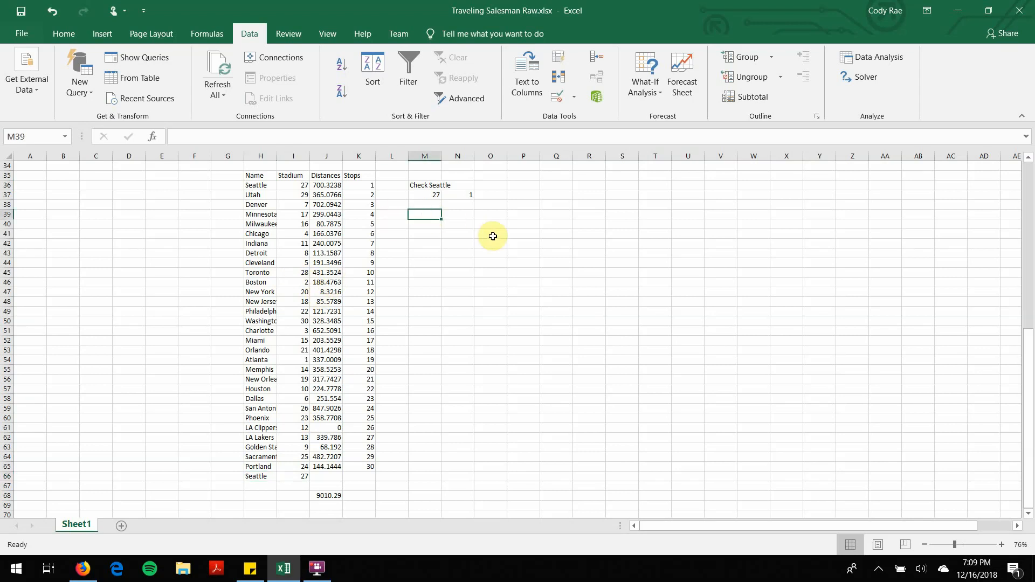
{"action": "type", "text": "Dallas To GS"}
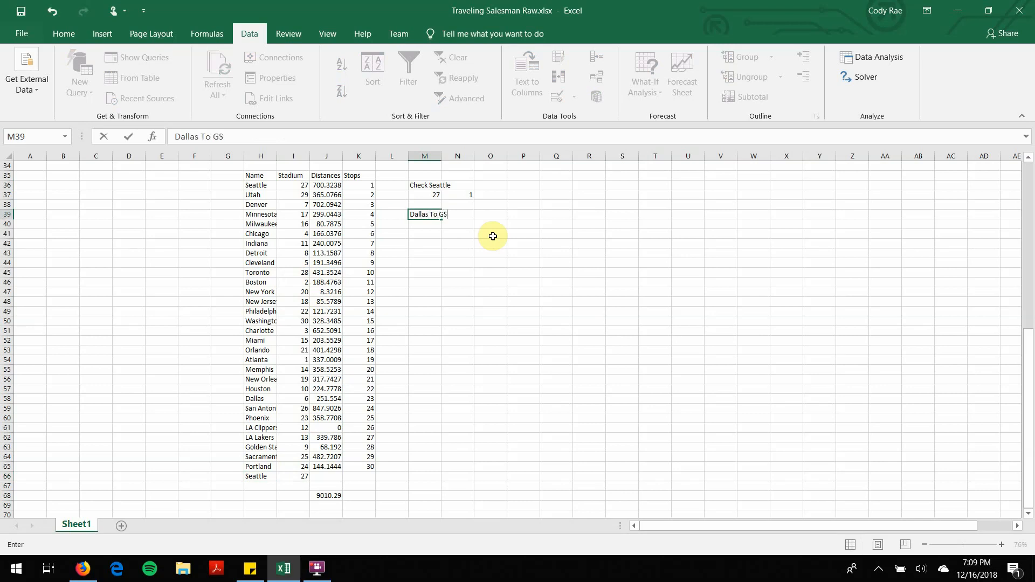
{"action": "key", "text": "Return"}
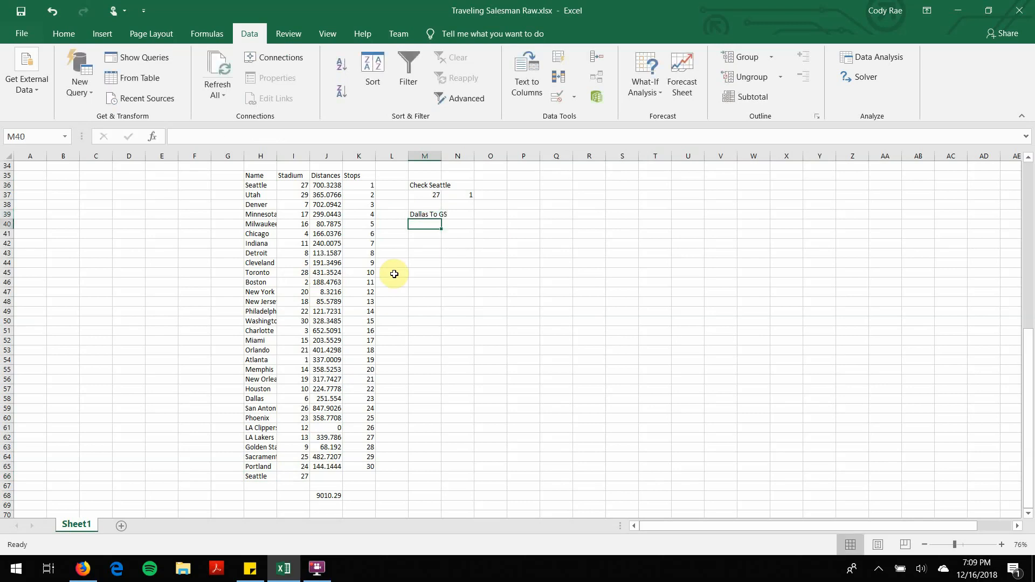
Step: In M40, find Dallas's stop number with the formula =VLOOKUP(6,I36:K65,3,False)
{"action": "scroll", "coordinate": [208, 238], "scroll_direction": "up", "scroll_amount": 10}
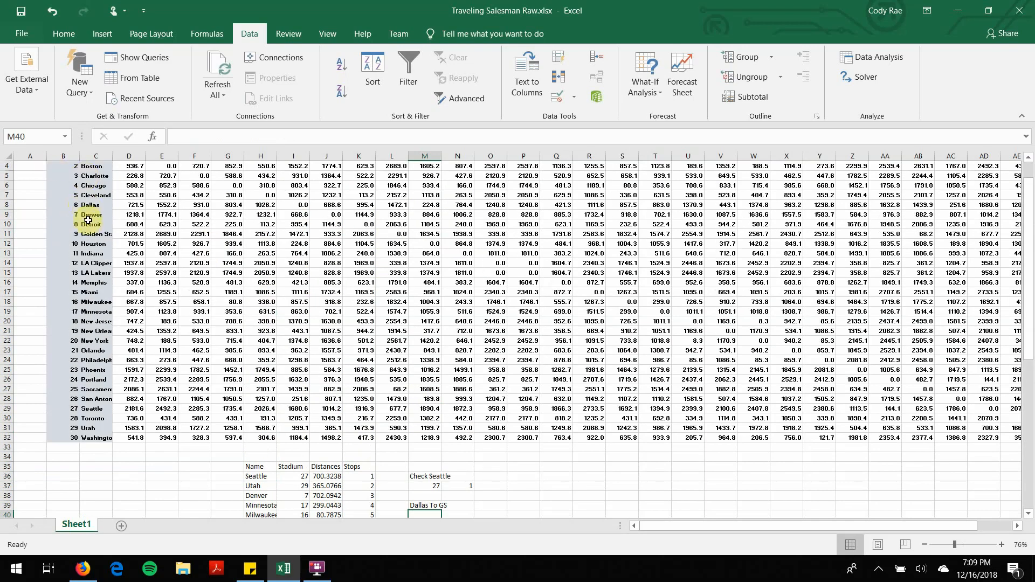
{"action": "scroll", "coordinate": [527, 341], "scroll_direction": "down", "scroll_amount": 8}
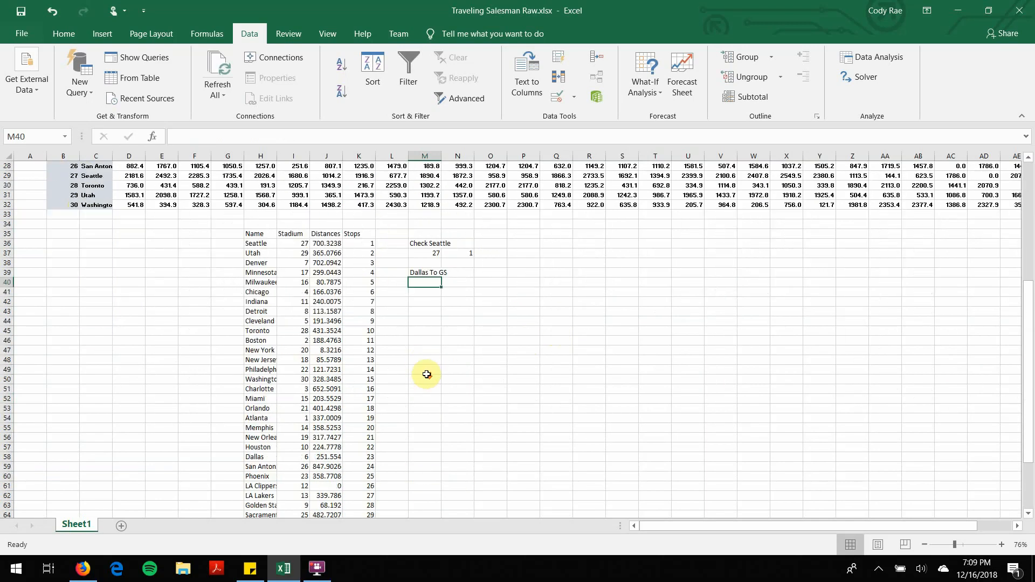
{"action": "type", "text": "=vl"}
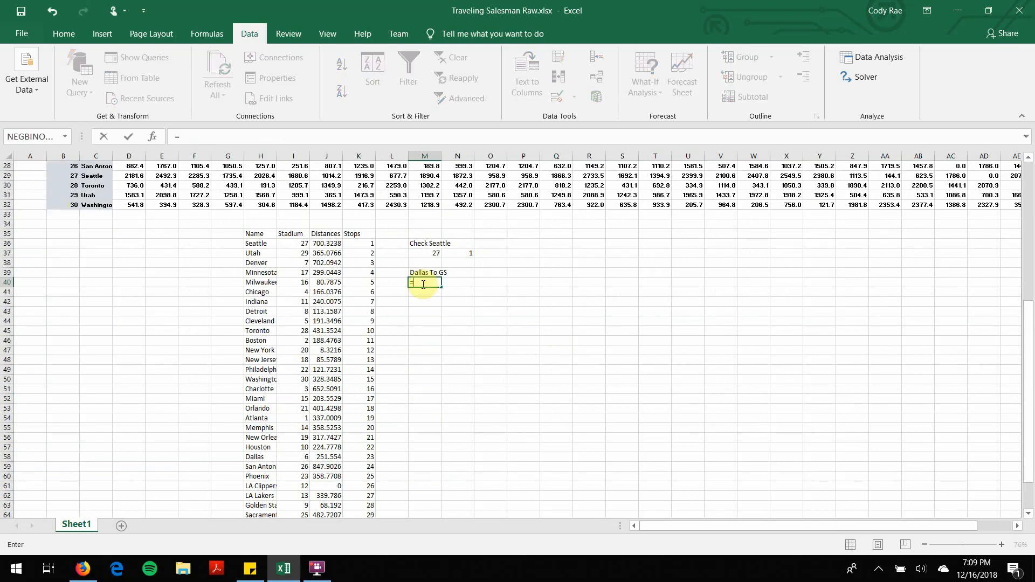
{"action": "key", "text": "Tab"}
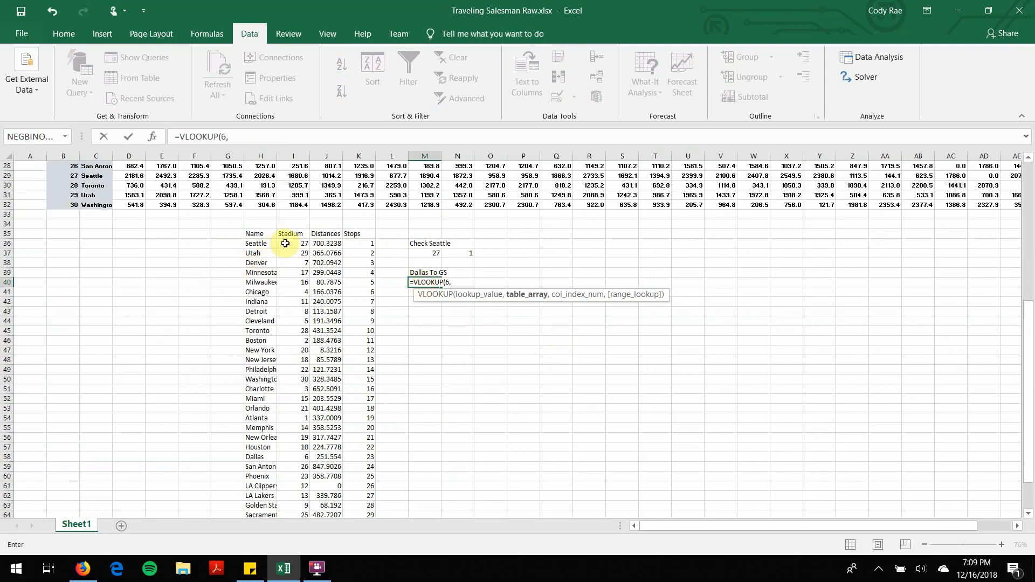
{"action": "left_click_drag", "start_coordinate": [283, 243], "coordinate": [360, 481]}
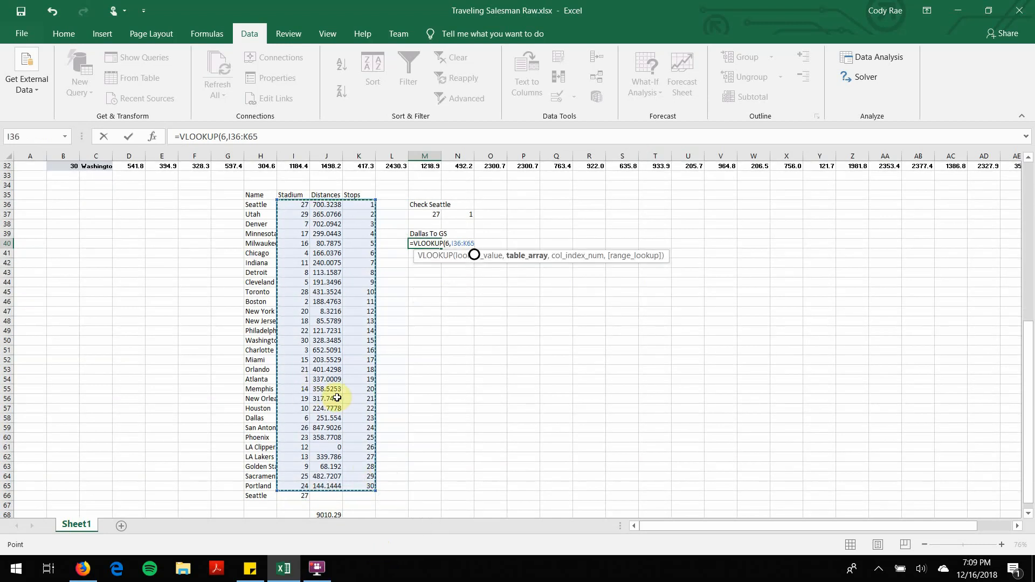
{"action": "type", "text": ","}
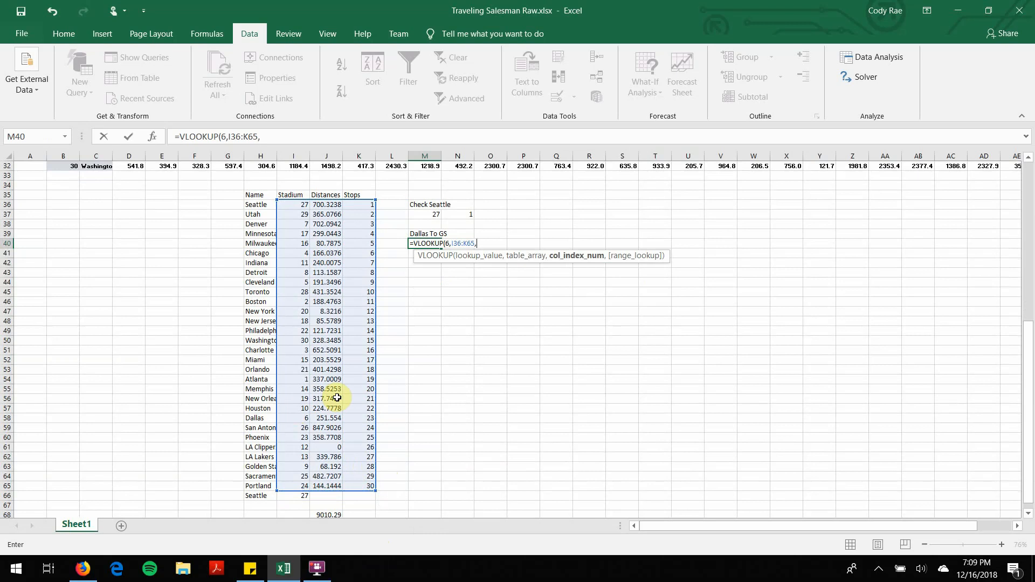
{"action": "type", "text": "3,False"}
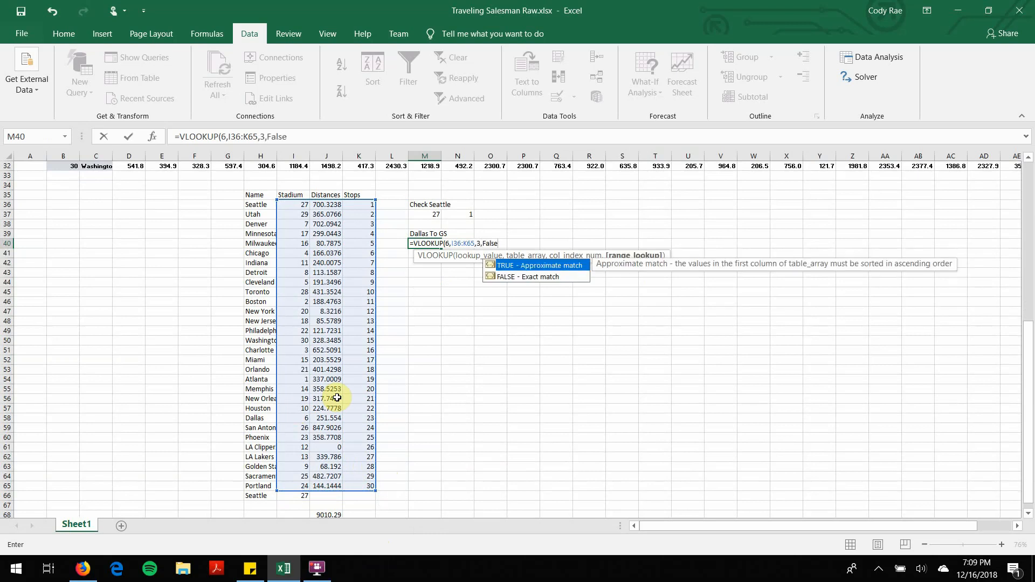
{"action": "type", "text": ")"}
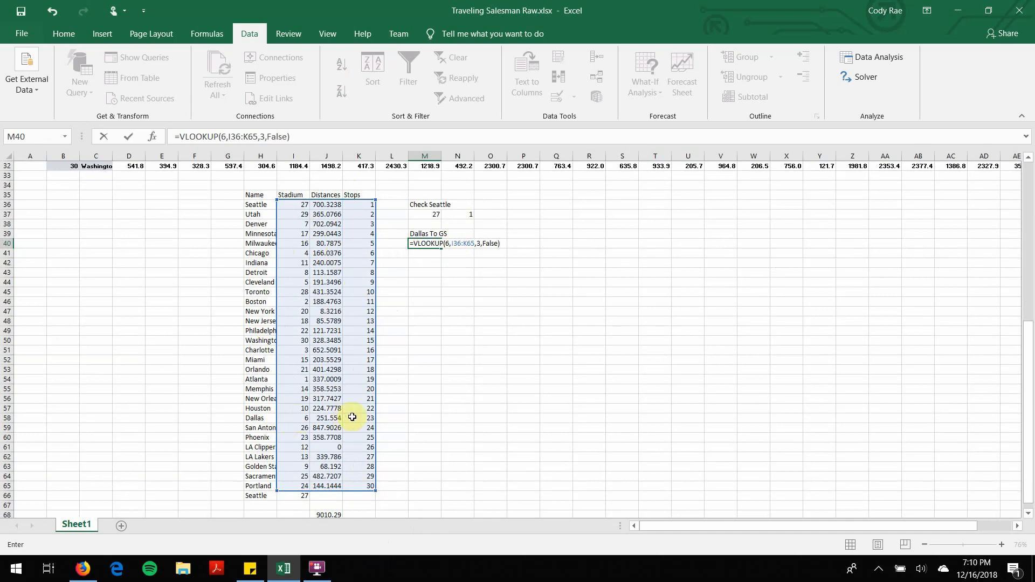
{"action": "key", "text": "Return"}
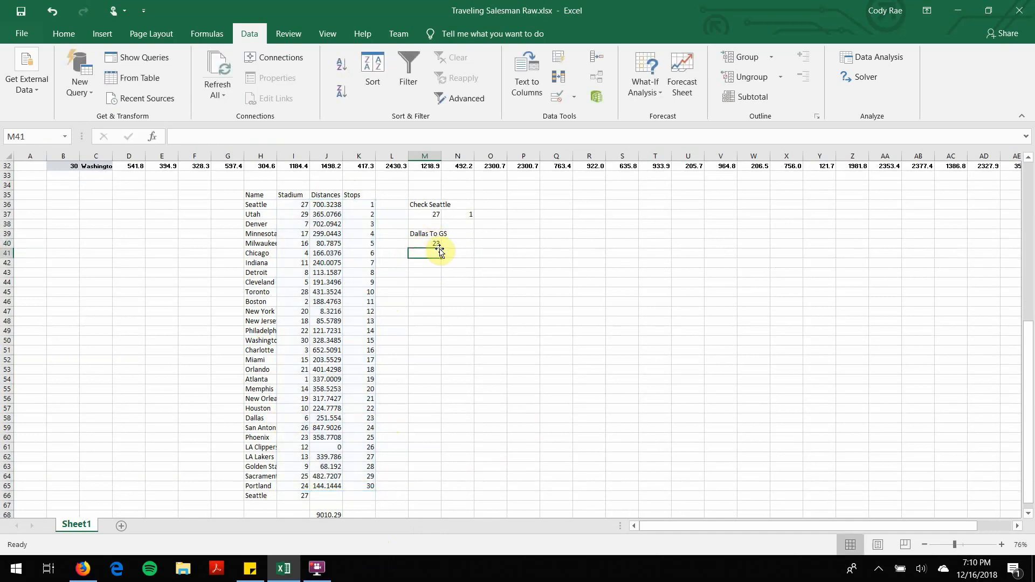
Step: In N40, test whether Golden State directly follows Dallas with the formula =IF(INDEX(I36:I65,M40+1)=9,1,0)
{"action": "left_click", "coordinate": [456, 243]}
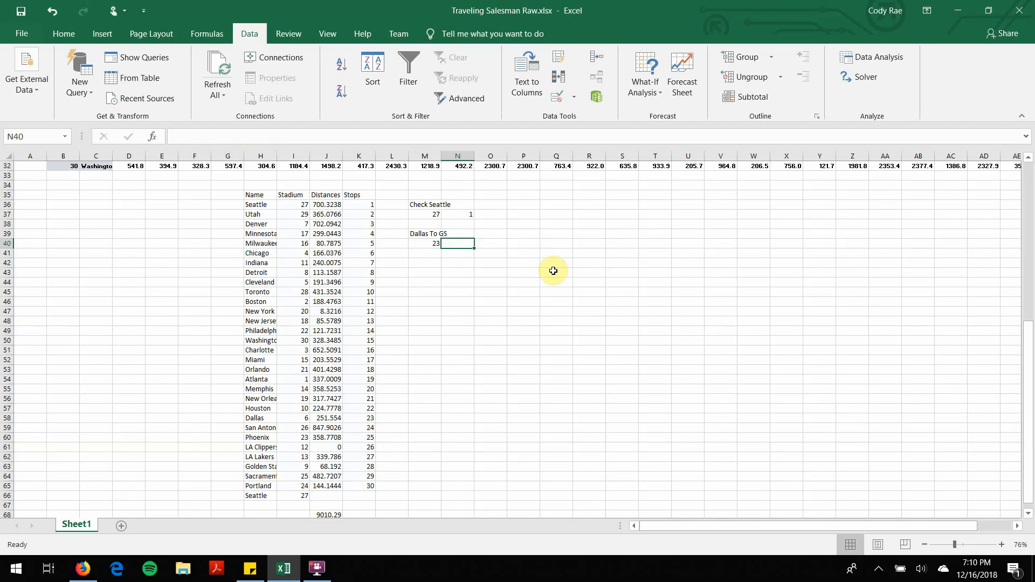
{"action": "type", "text": "="}
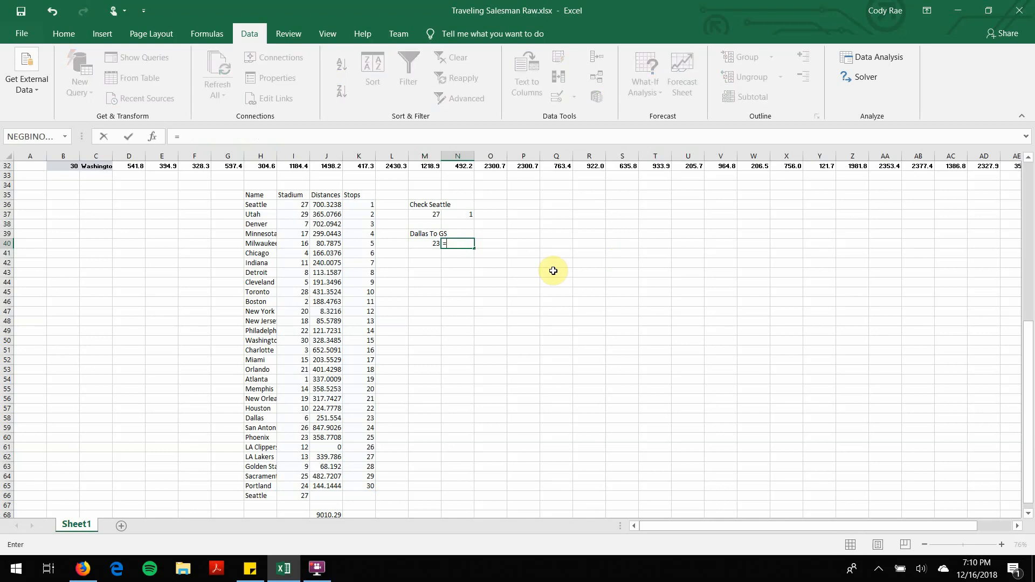
{"action": "type", "text": "If(I"}
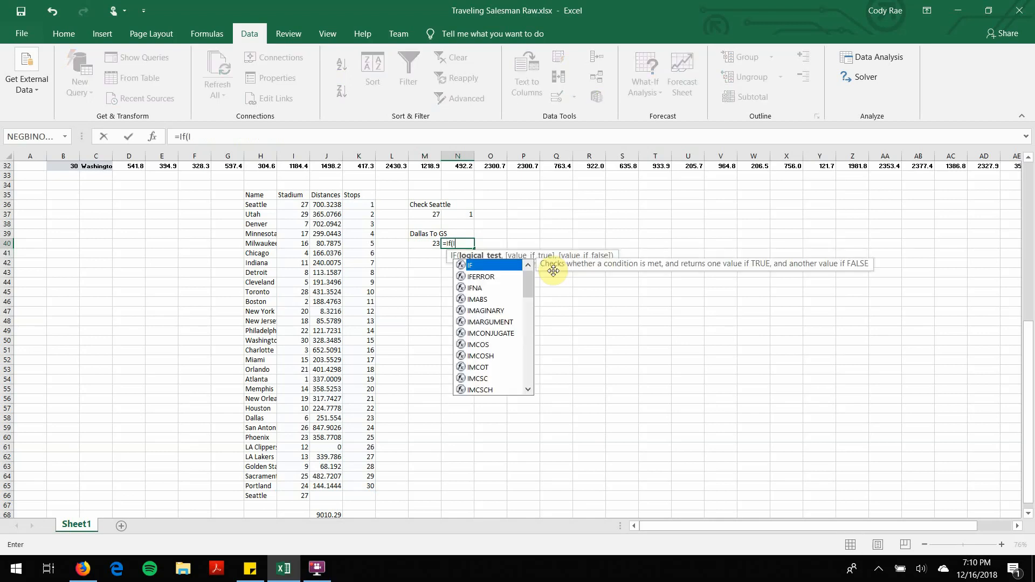
{"action": "type", "text": "ndex"}
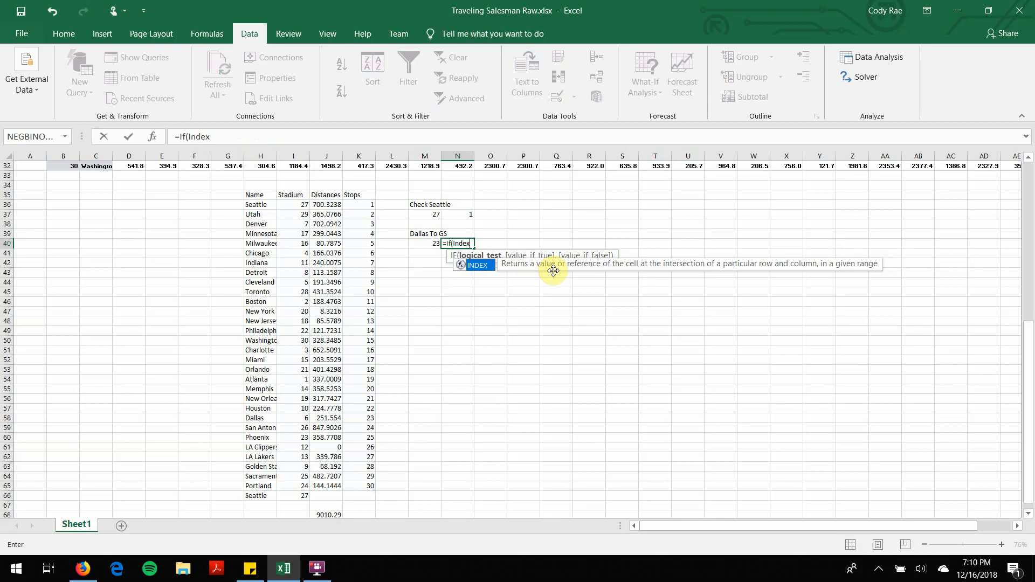
{"action": "type", "text": "("}
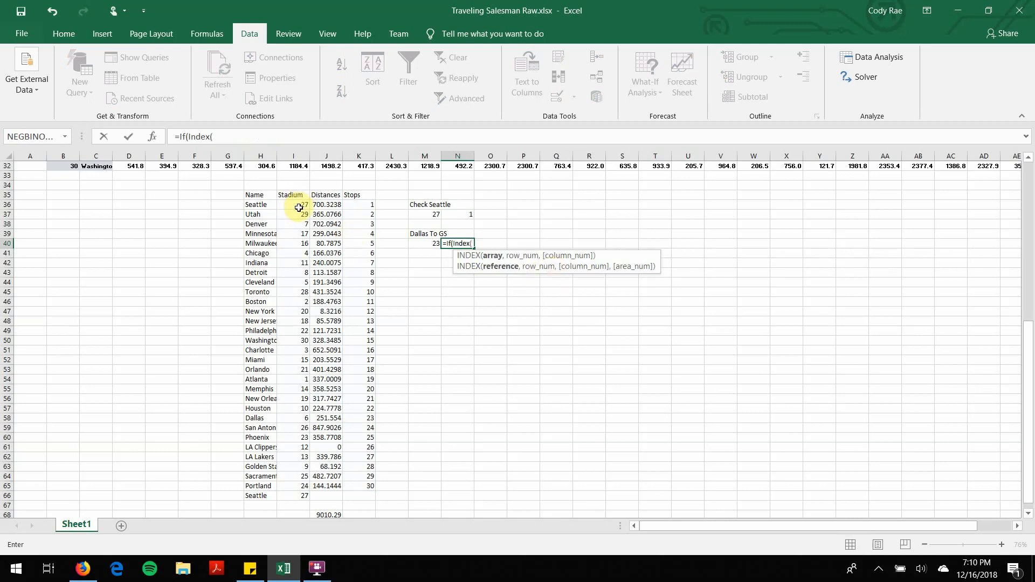
{"action": "left_click_drag", "start_coordinate": [299, 204], "coordinate": [281, 486]}
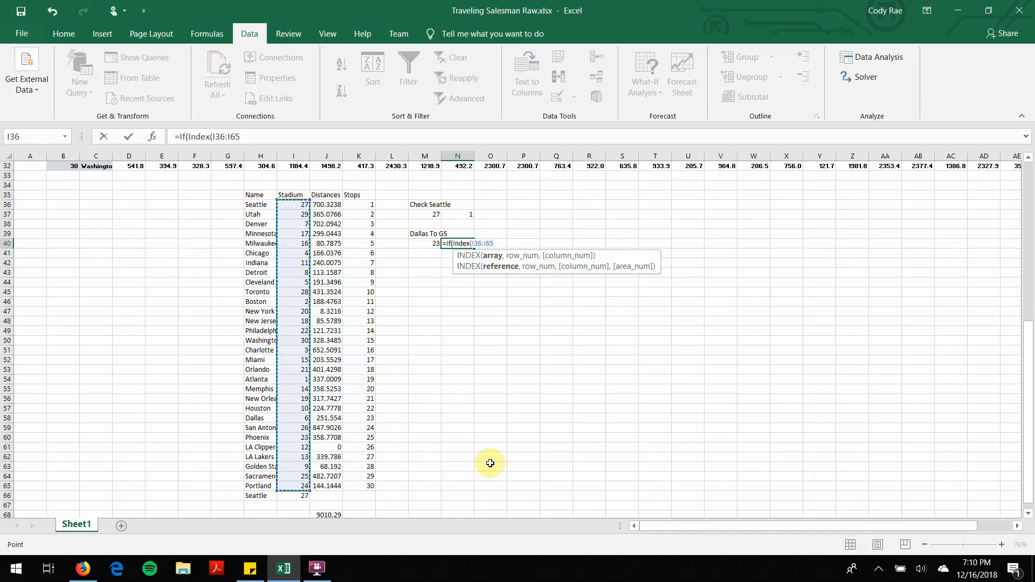
{"action": "type", "text": ","}
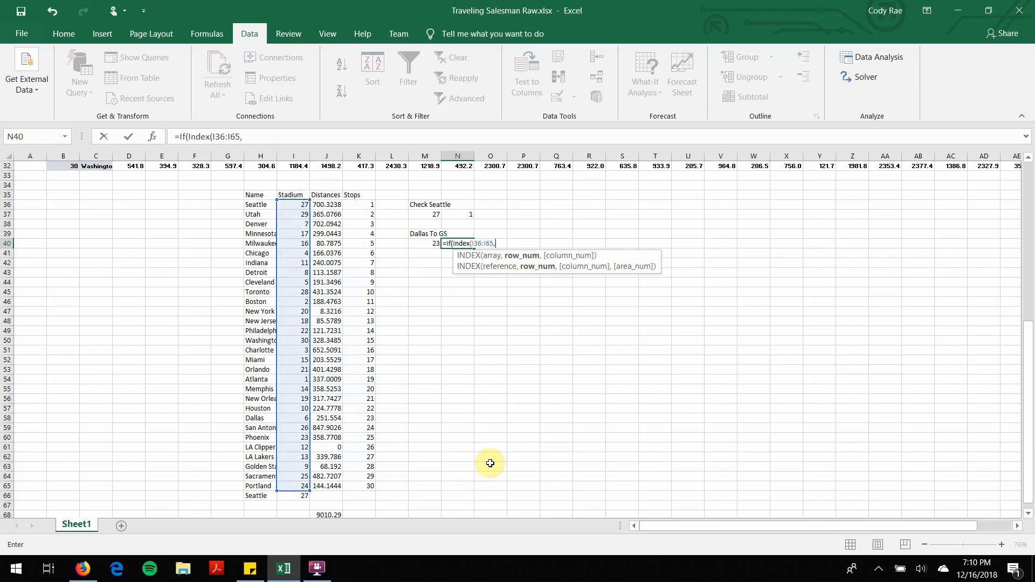
{"action": "left_click", "coordinate": [425, 246]}
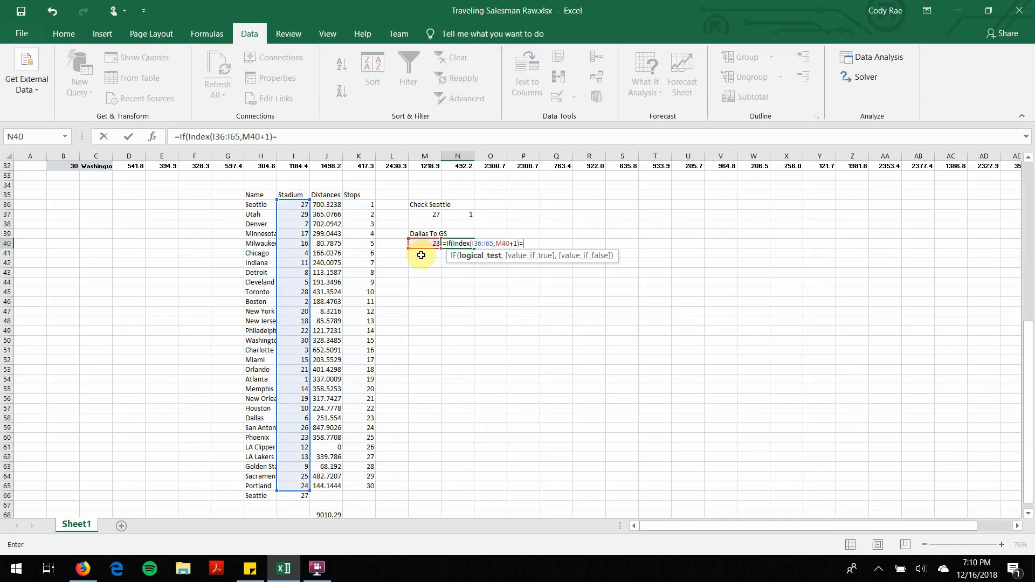
{"action": "type", "text": ","}
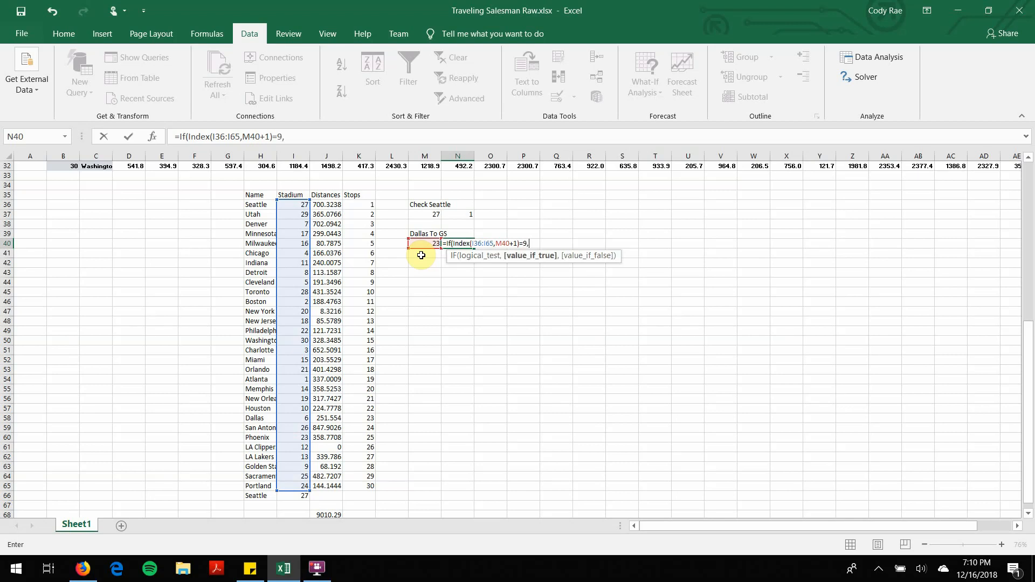
{"action": "type", "text": "1,"}
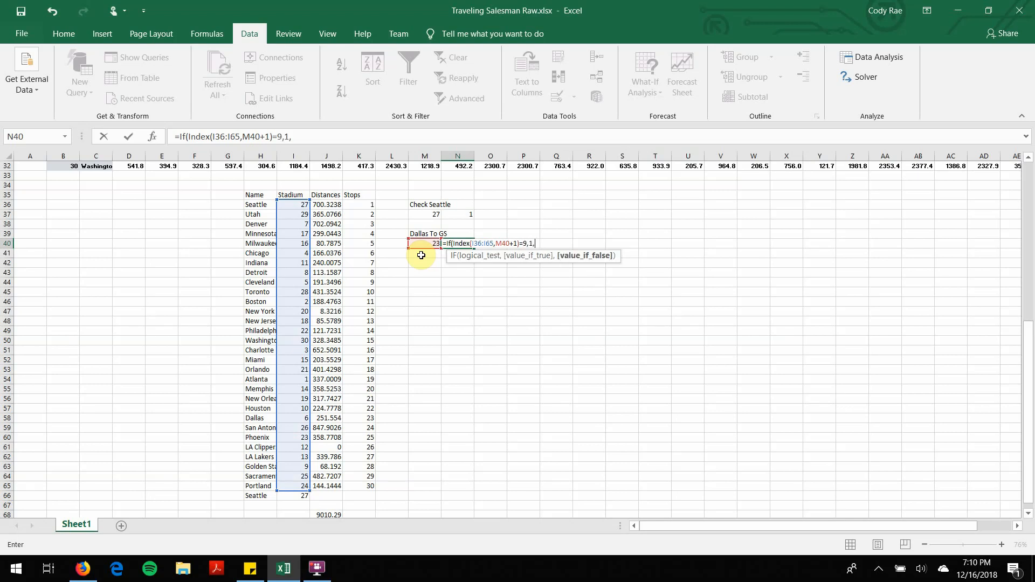
{"action": "type", "text": "0"}
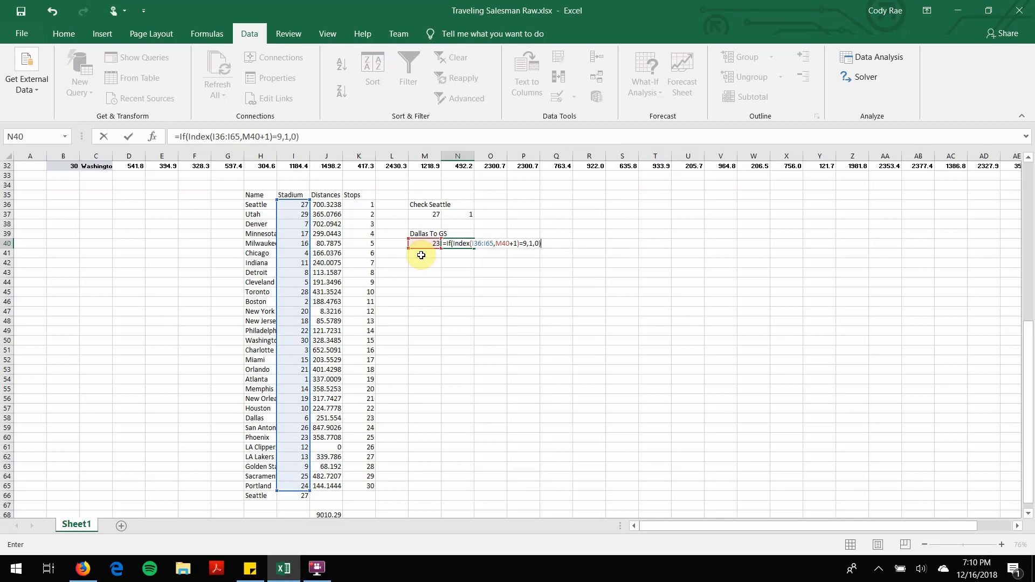
{"action": "key", "text": "Return"}
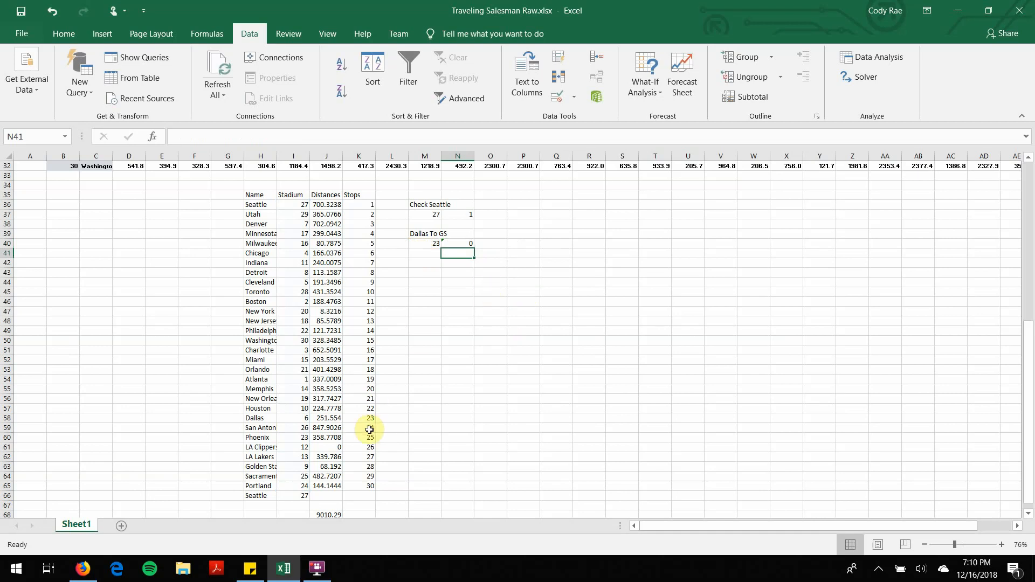
{"action": "left_click", "coordinate": [261, 418]}
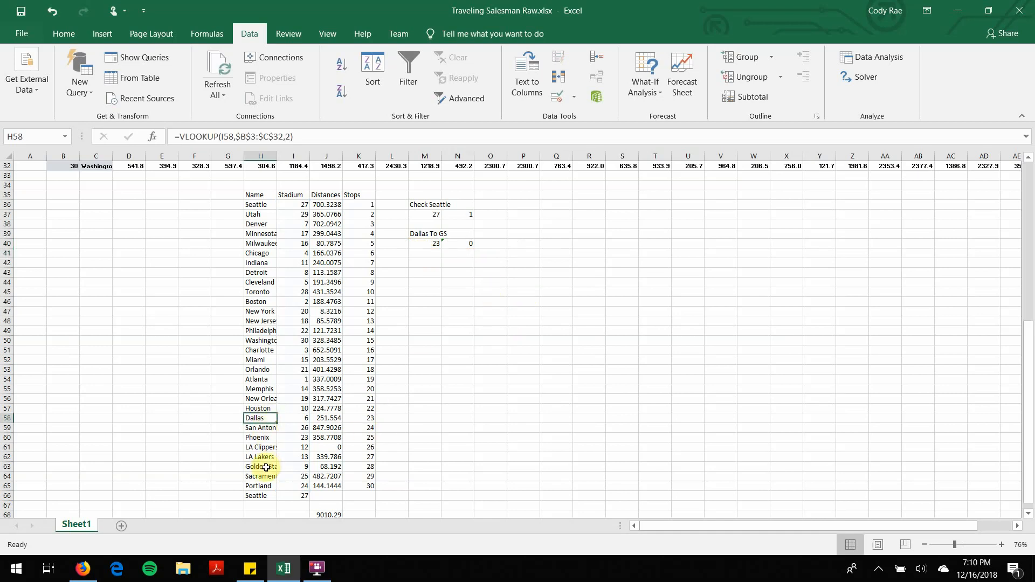
{"action": "left_click", "coordinate": [491, 294]}
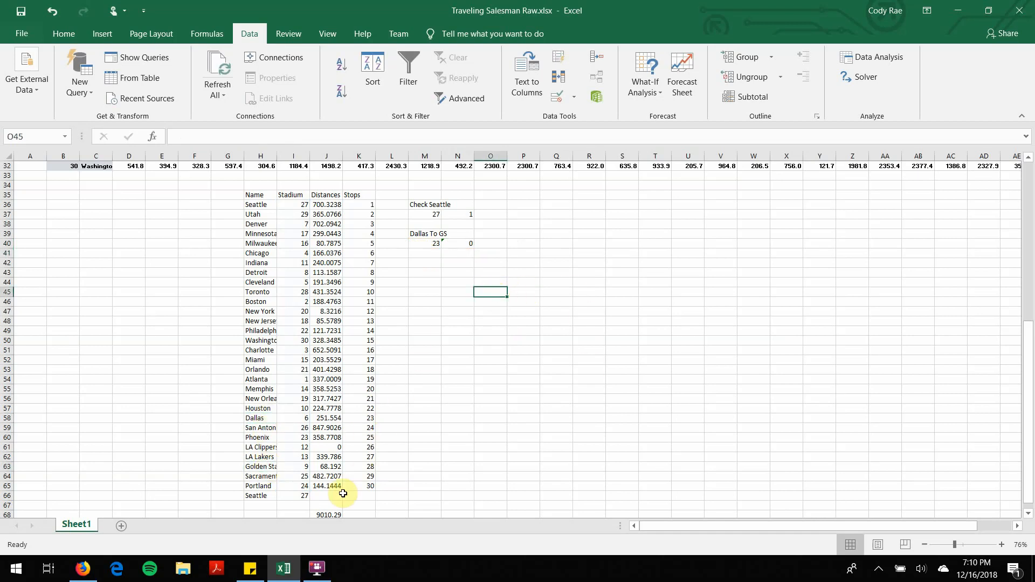
Step: Add a Solver constraint requiring the Dallas to Golden State check in N40 to equal 1
{"action": "left_click", "coordinate": [328, 514]}
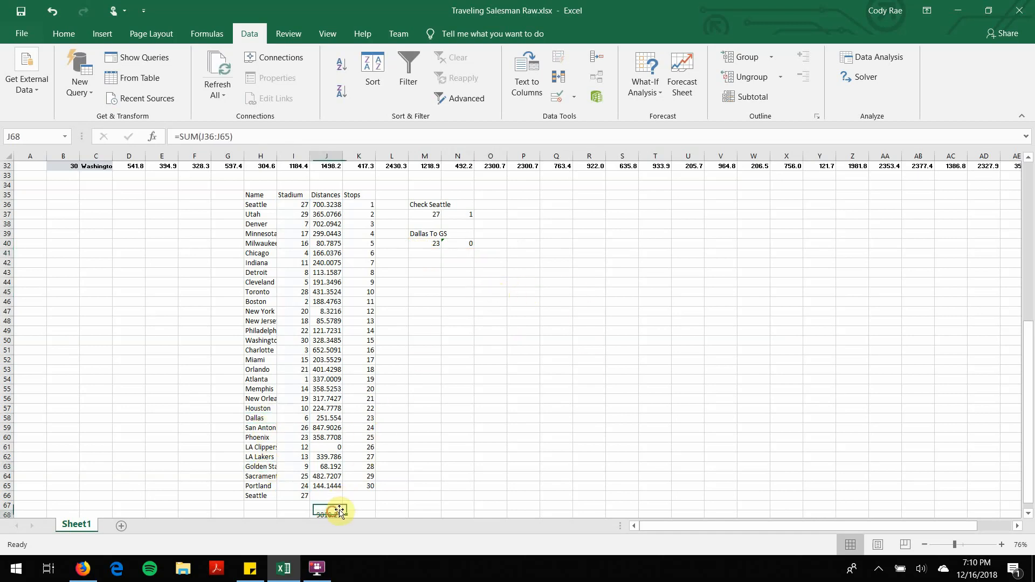
{"action": "left_click", "coordinate": [873, 76]}
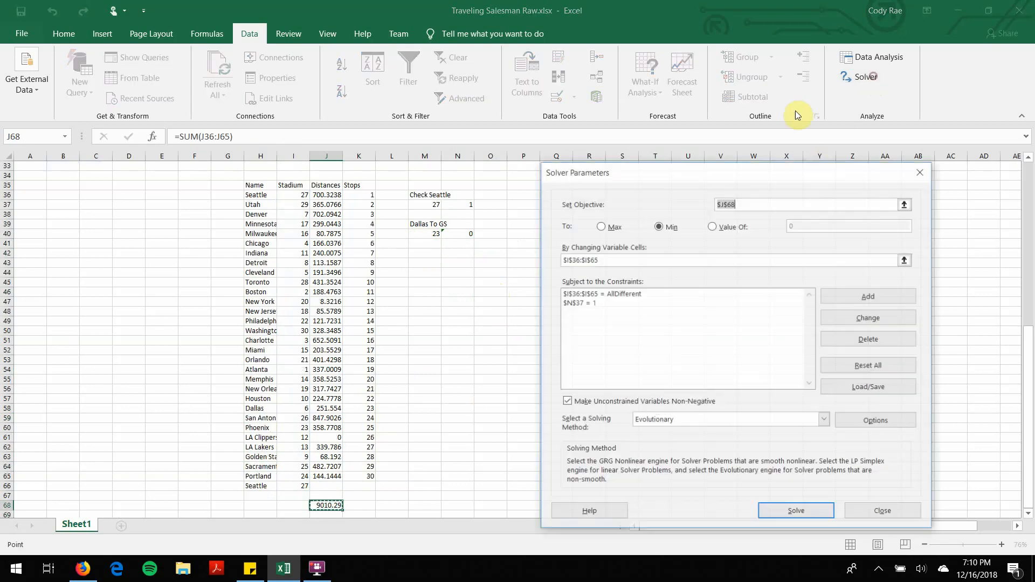
{"action": "left_click", "coordinate": [850, 299]}
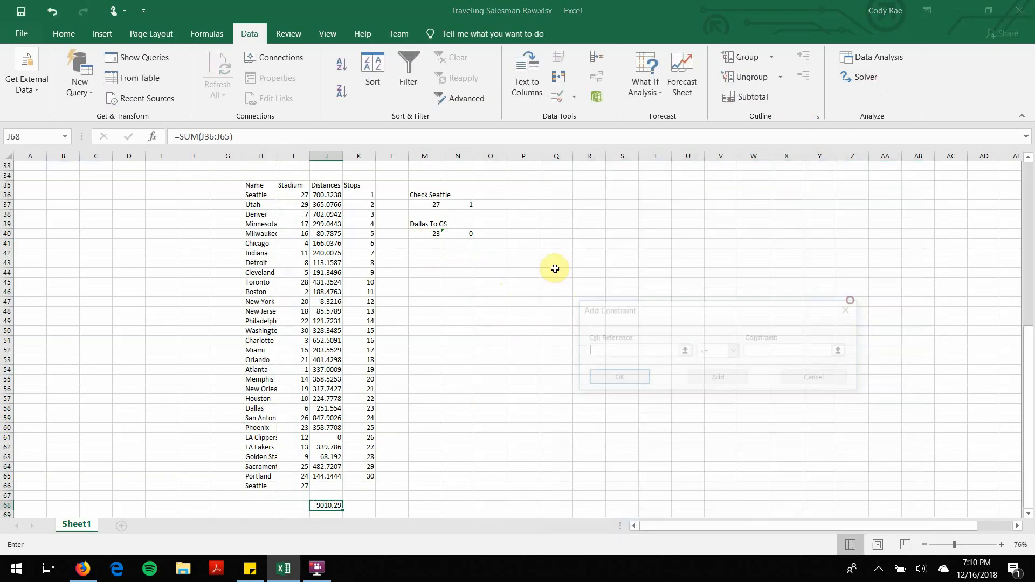
{"action": "left_click", "coordinate": [452, 237]}
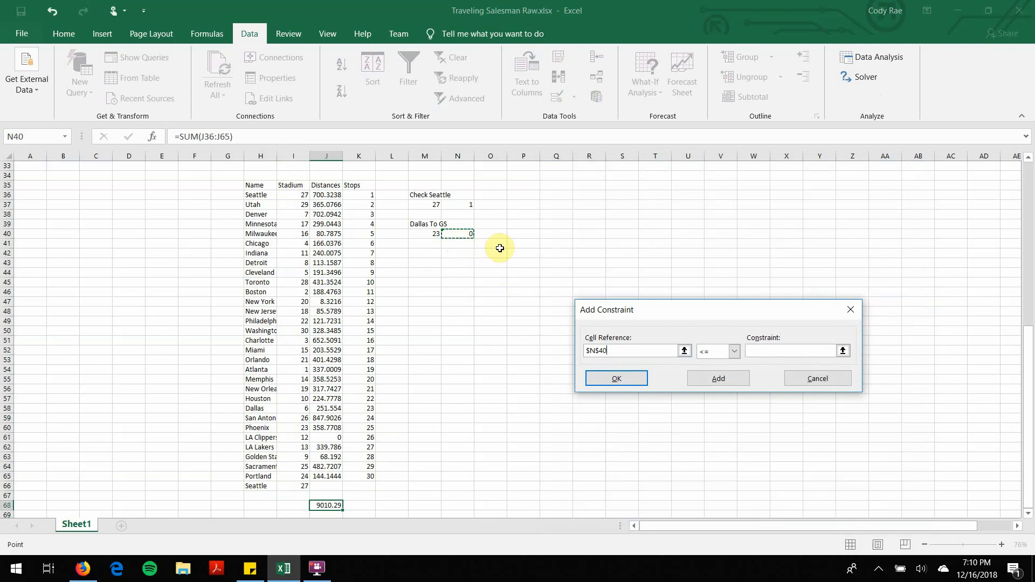
{"action": "left_click", "coordinate": [719, 347]}
{"action": "left_click", "coordinate": [716, 372]}
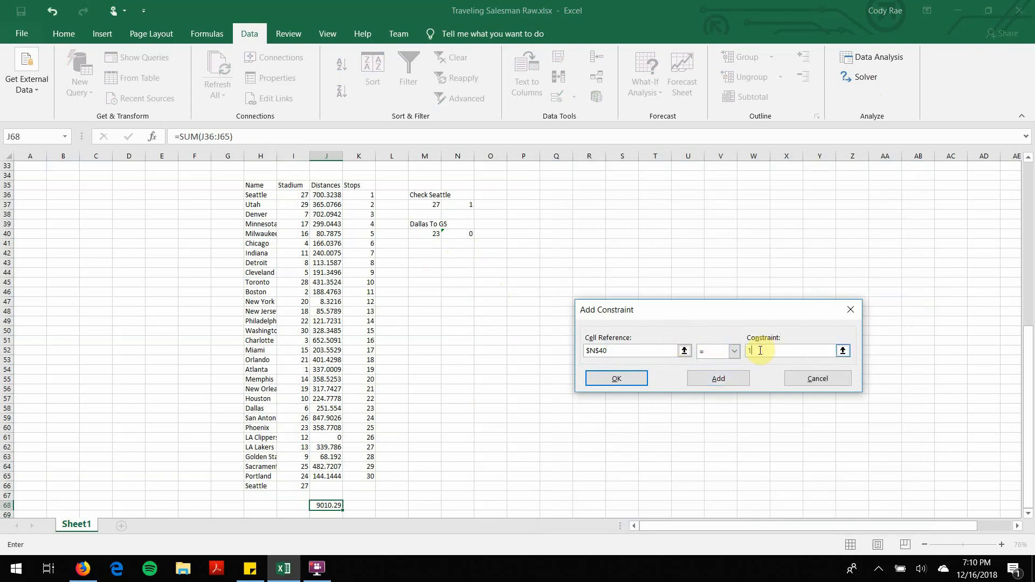
{"action": "type", "text": "1"}
{"action": "key", "text": "Return"}
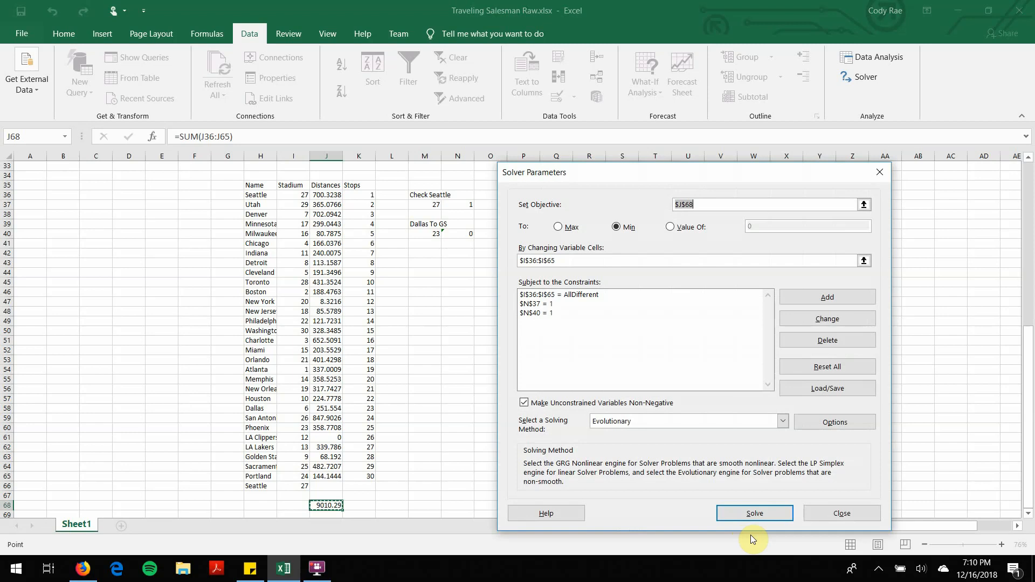
Step: Solve the route with the Dallas to Golden State constraint, stop at the time limit, and keep the Solver solution
{"action": "left_click", "coordinate": [749, 517]}
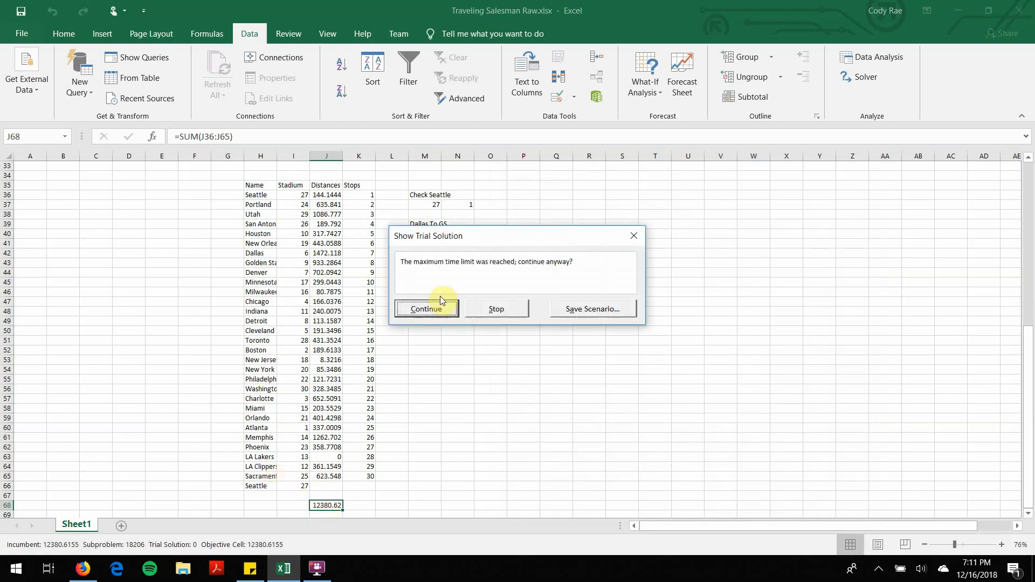
{"action": "left_click", "coordinate": [494, 310]}
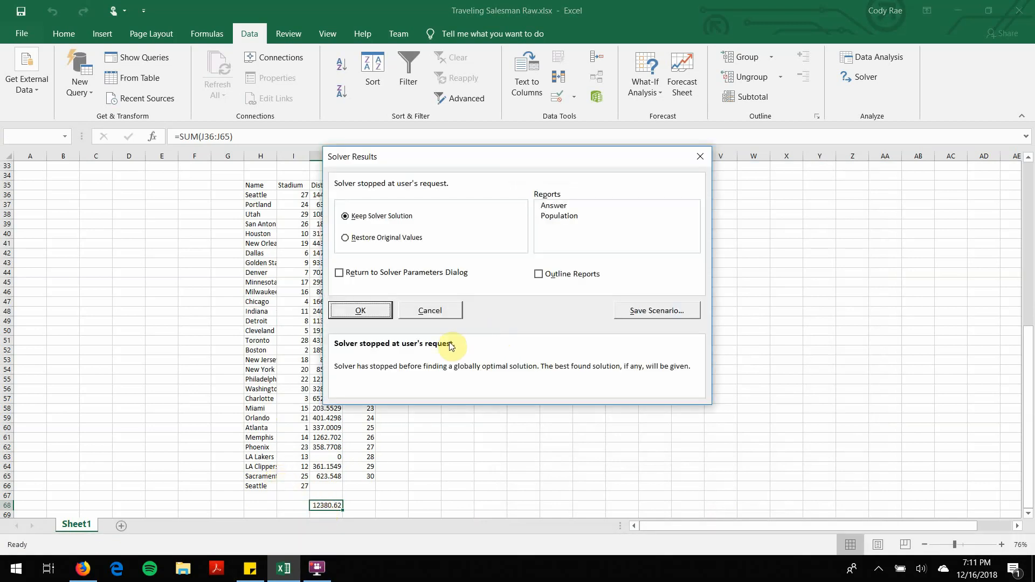
{"action": "left_click", "coordinate": [361, 311]}
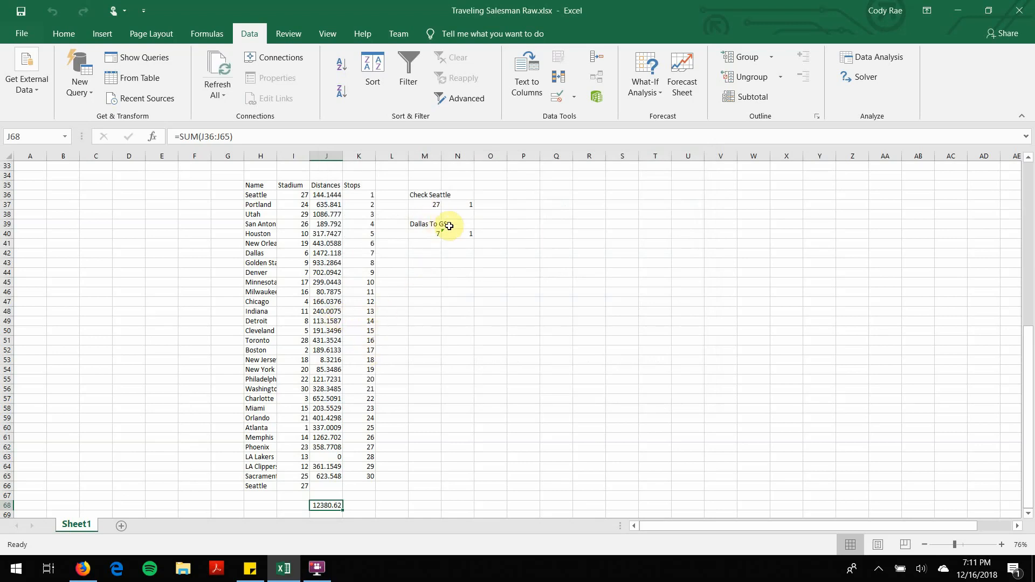
Step: Check the N40 result against the Dallas and Golden State rows and their stop numbers in the solved route
{"action": "left_click", "coordinate": [467, 234]}
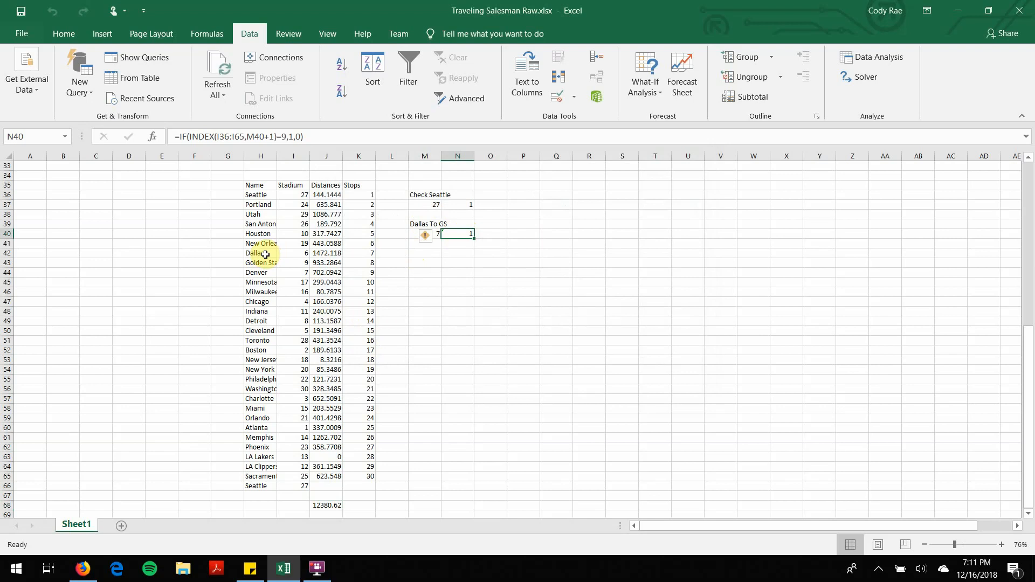
{"action": "left_click_drag", "start_coordinate": [261, 252], "coordinate": [365, 252]}
{"action": "left_click", "coordinate": [414, 271]}
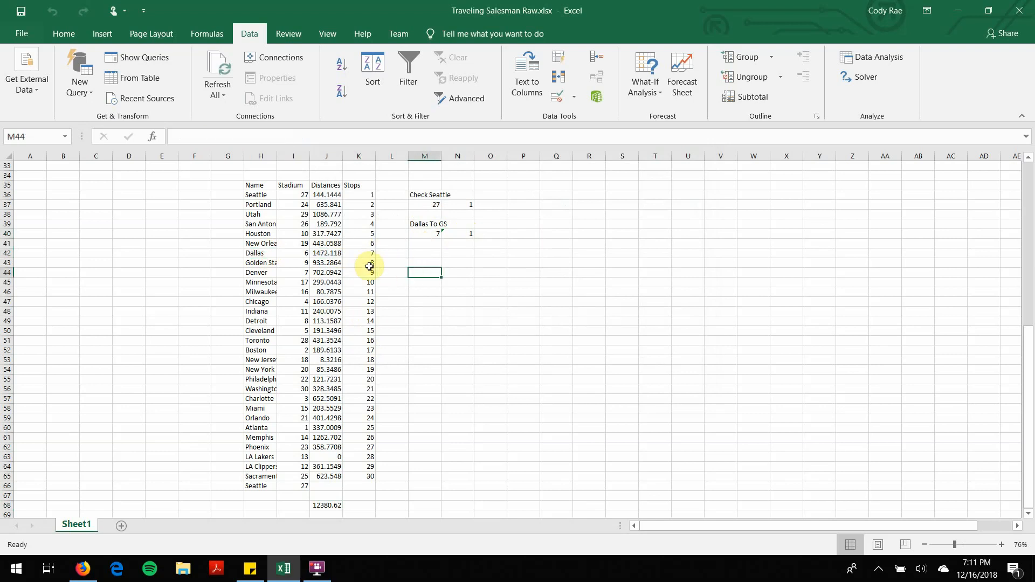
{"action": "left_click", "coordinate": [369, 264]}
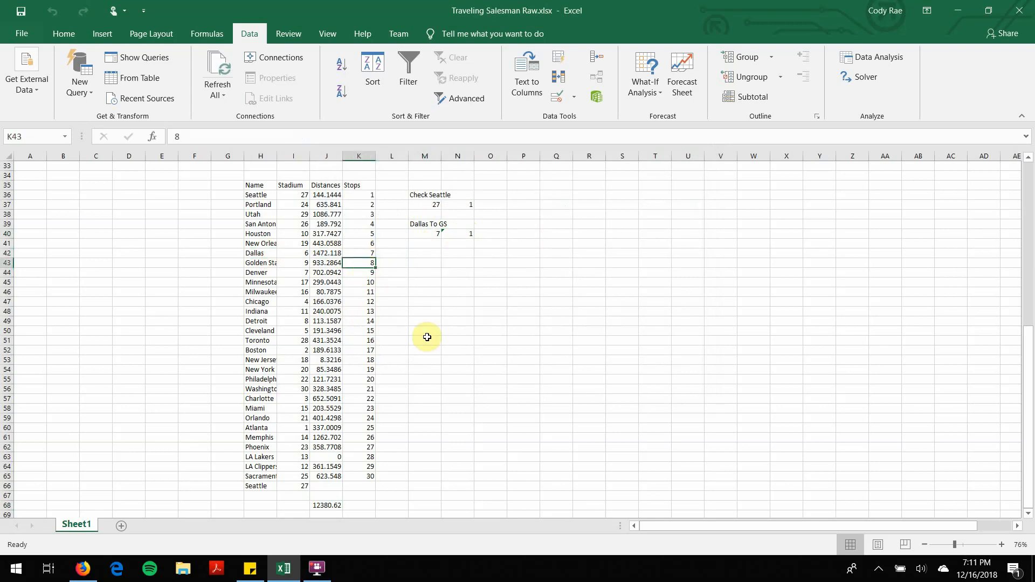